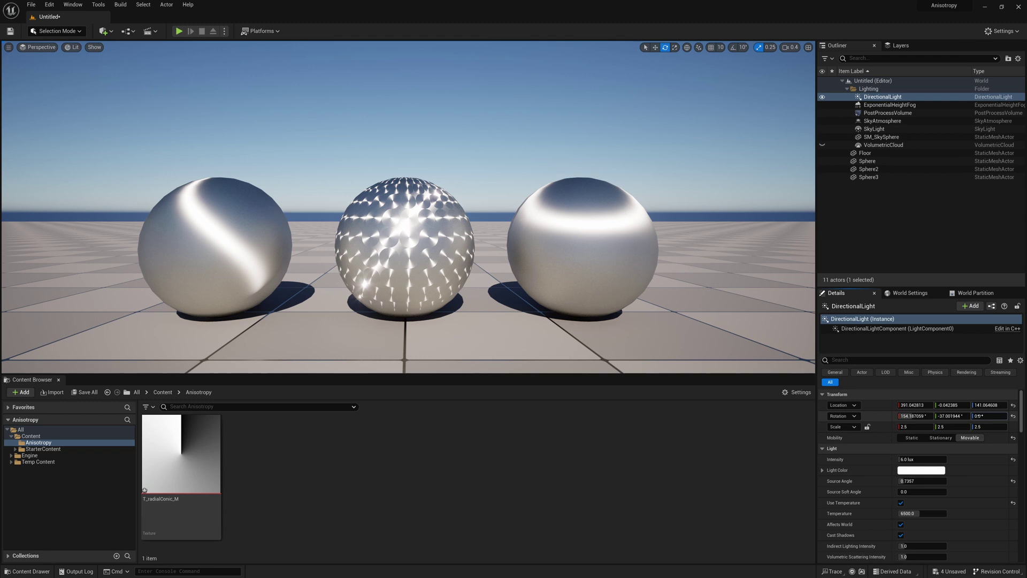
# Rotate the directional light to a Z (yaw) angle of about 18.24° and select Sphere2.
pyautogui.moveTo(981, 415)
pyautogui.mouseDown()
pyautogui.moveTo(1015, 416)
pyautogui.moveTo(982, 416)
pyautogui.mouseUp()
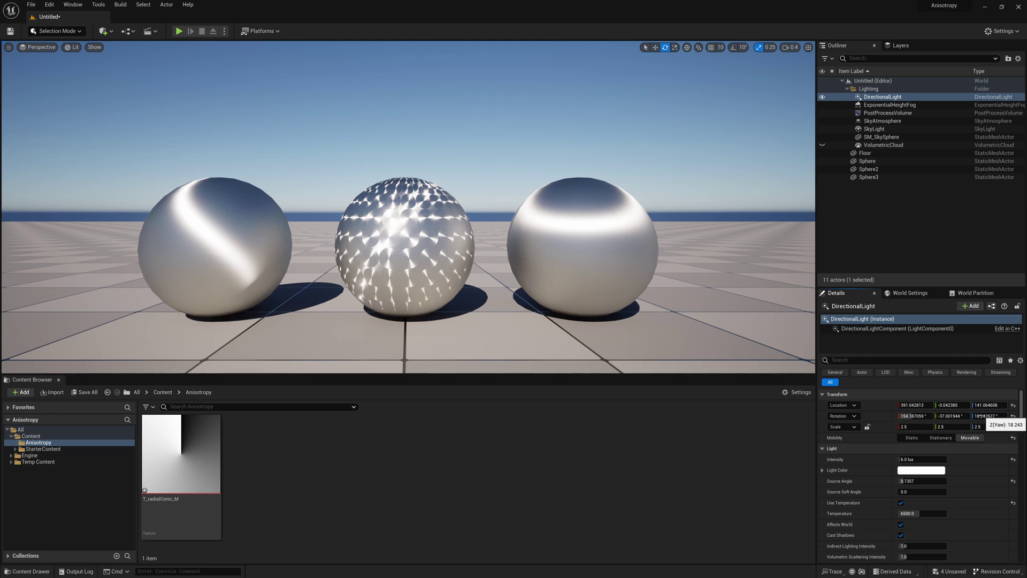
pyautogui.click(869, 168)
# Create a new material named M_Anisotropic in the Anisotropy folder.
pyautogui.rightClick(323, 489)
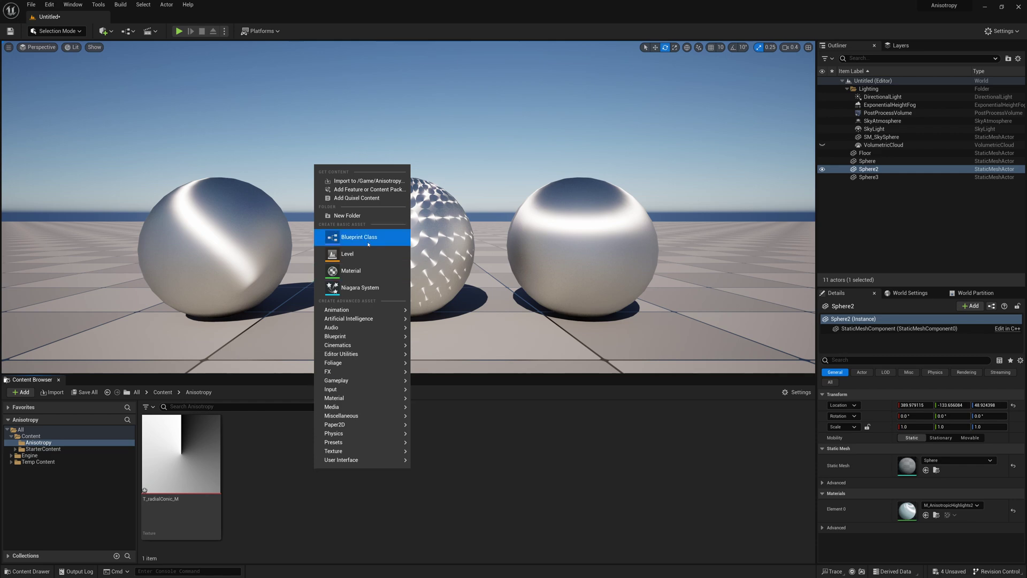
pyautogui.click(353, 268)
pyautogui.write('M_A')
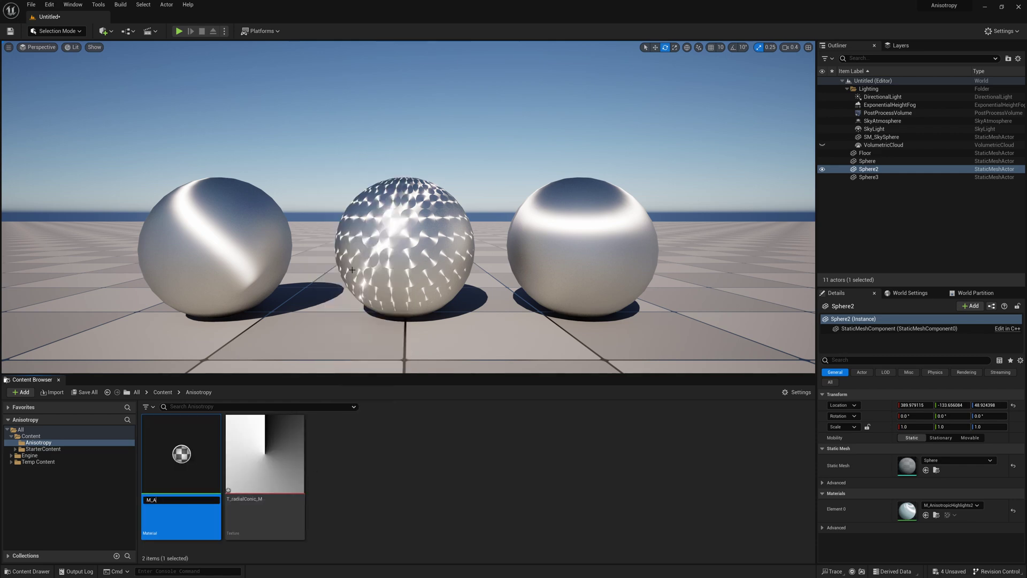
pyautogui.write('nisotropic')
pyautogui.press('Return')
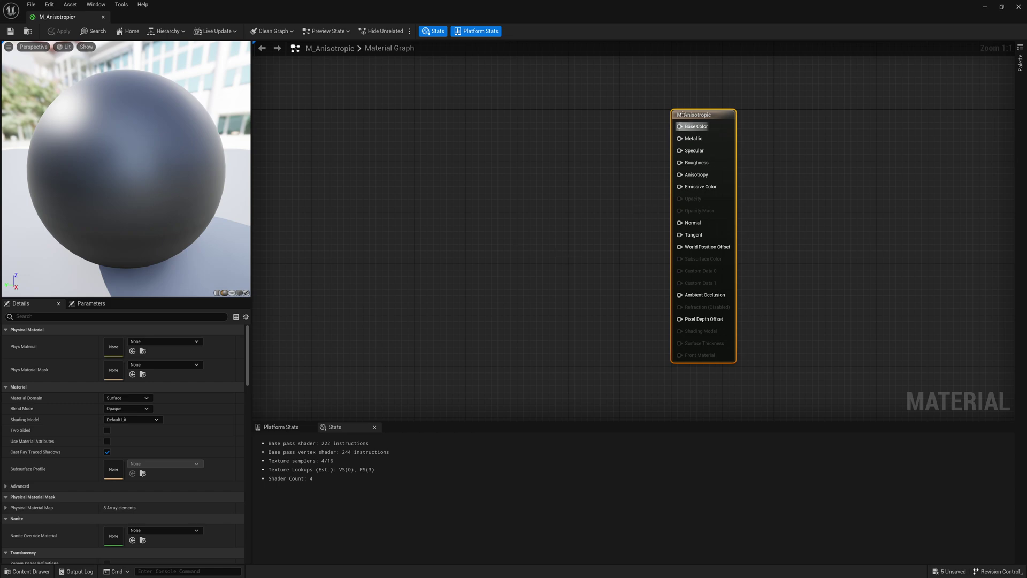
# Add a constant node with value 1 and connect it to the material's Base Color and Metallic inputs.
pyautogui.moveTo(721, 148); pyautogui.dragTo(669, 142)
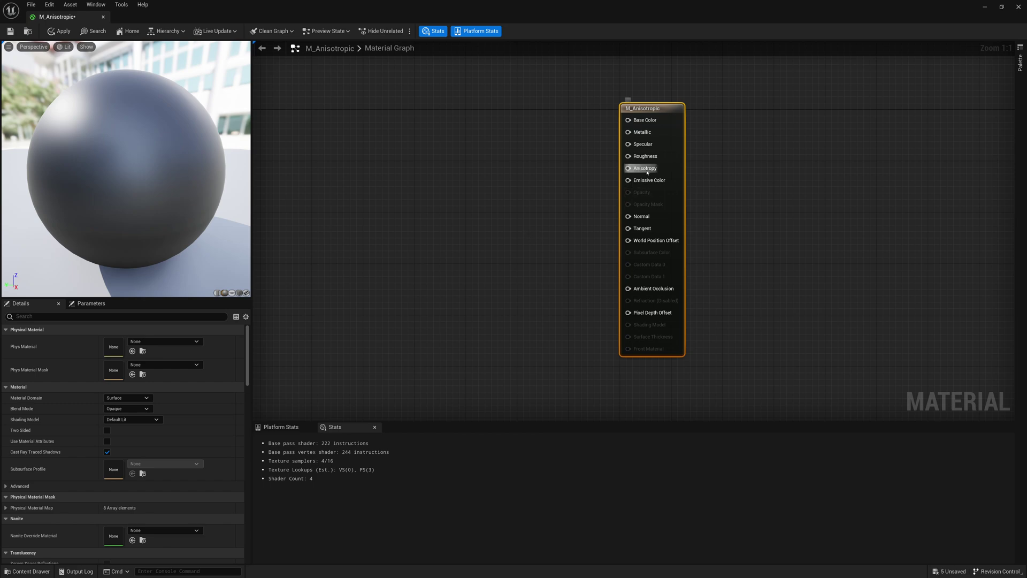
pyautogui.moveTo(646, 170)
pyautogui.moveTo(434, 144); pyautogui.dragTo(351, 152, button='right')
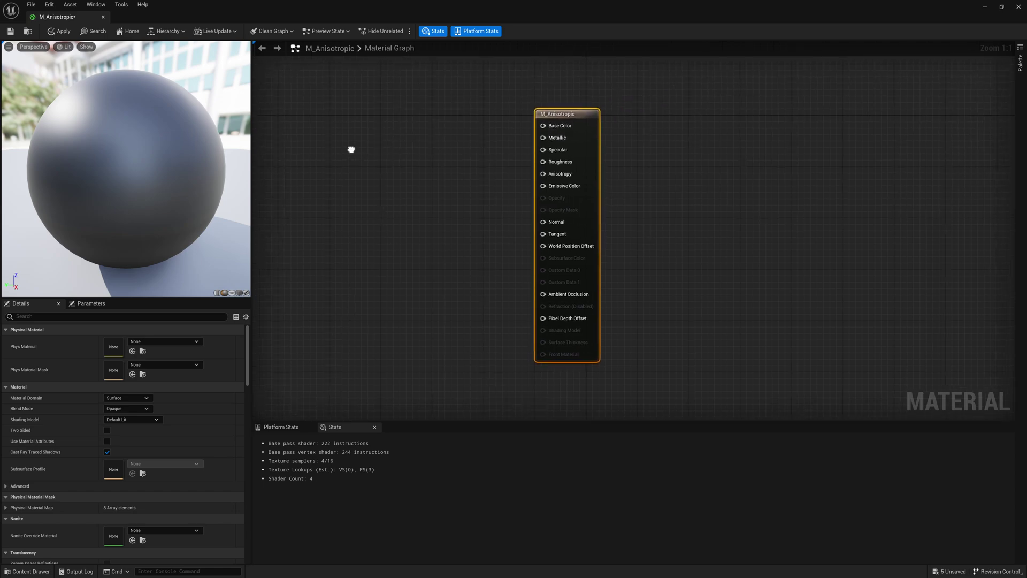
pyautogui.moveTo(545, 126); pyautogui.dragTo(402, 133)
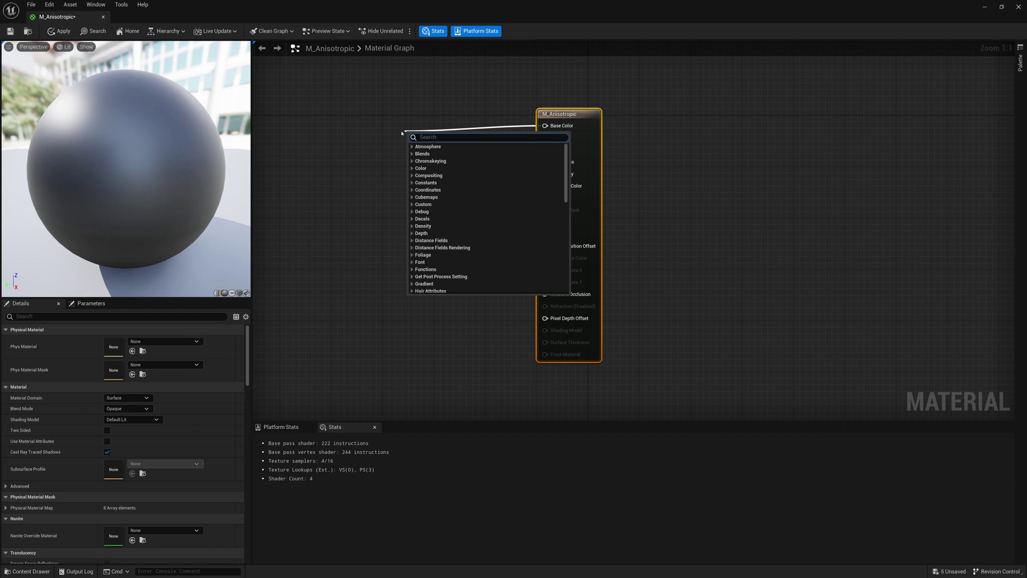
pyautogui.write('const')
pyautogui.click(444, 153)
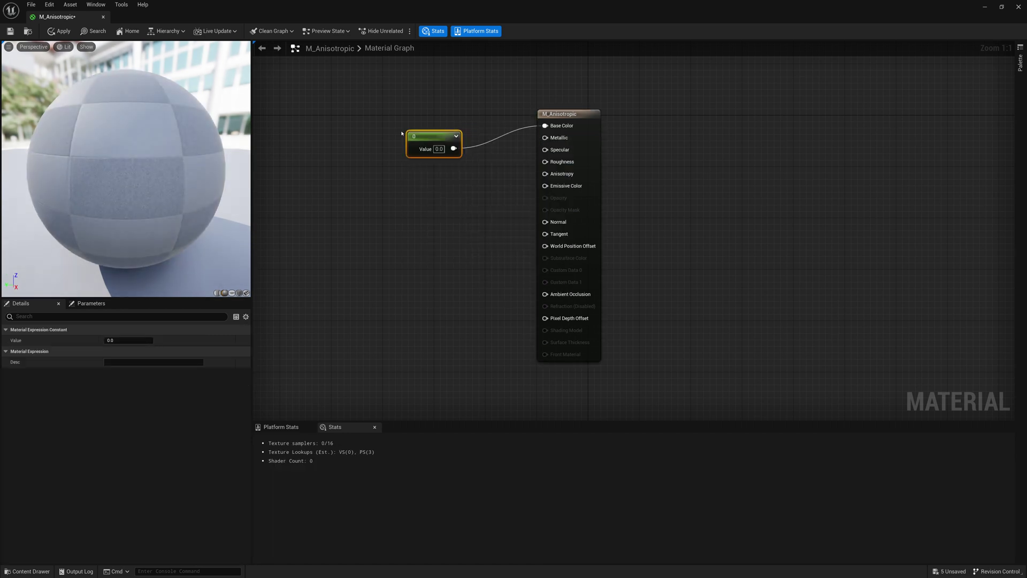
pyautogui.click(440, 149)
pyautogui.write('1')
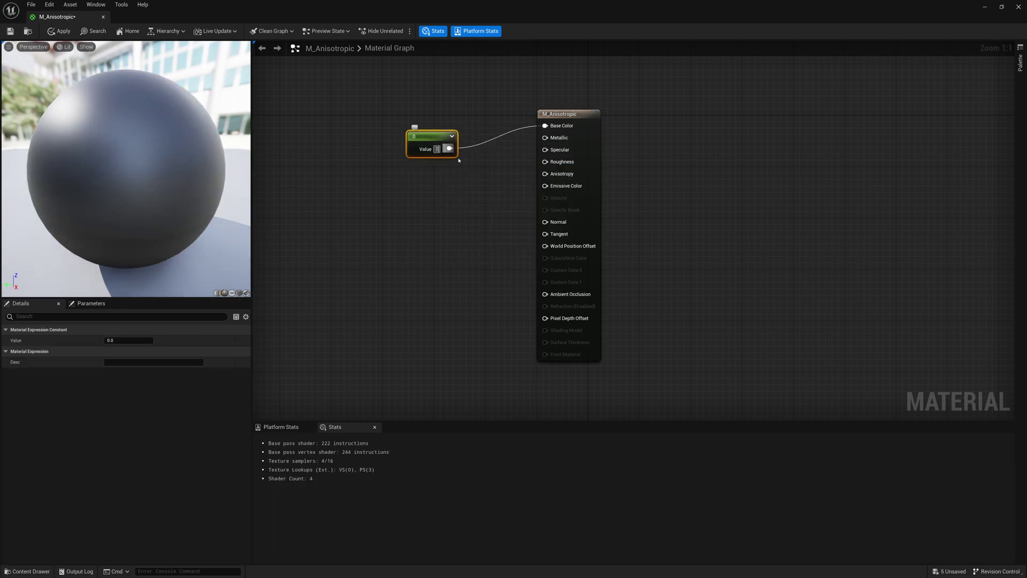
pyautogui.click(458, 161)
pyautogui.moveTo(455, 150); pyautogui.dragTo(481, 125)
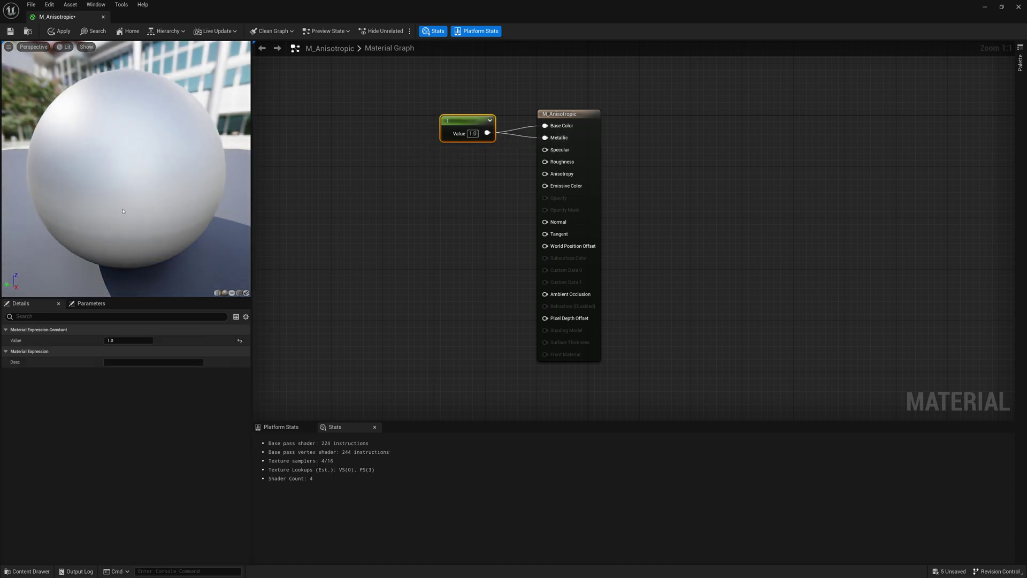
# Add a constant of 0.1 connected to the Roughness input and align it below the first constant.
pyautogui.moveTo(123, 211); pyautogui.dragTo(187, 208)
pyautogui.moveTo(545, 162); pyautogui.dragTo(473, 176)
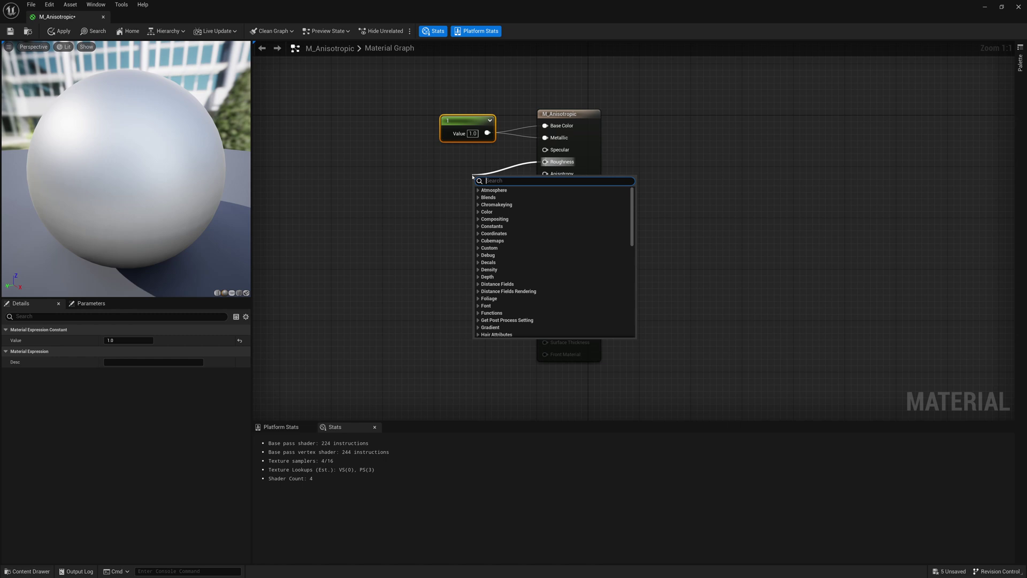
pyautogui.write('cons')
pyautogui.press('Return')
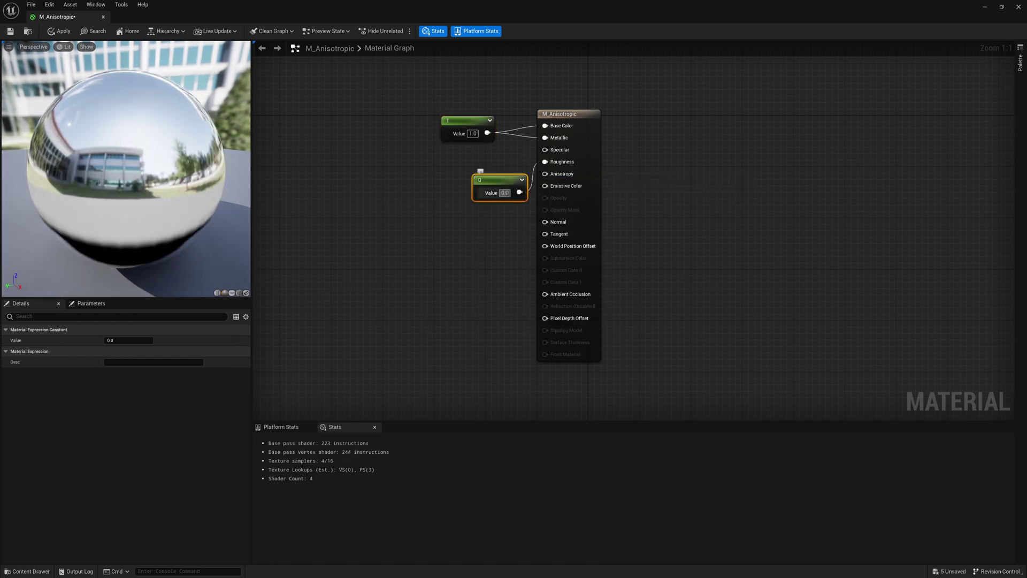
pyautogui.click(504, 193)
pyautogui.press('BackSpace')
pyautogui.write('0.1')
pyautogui.press('Return')
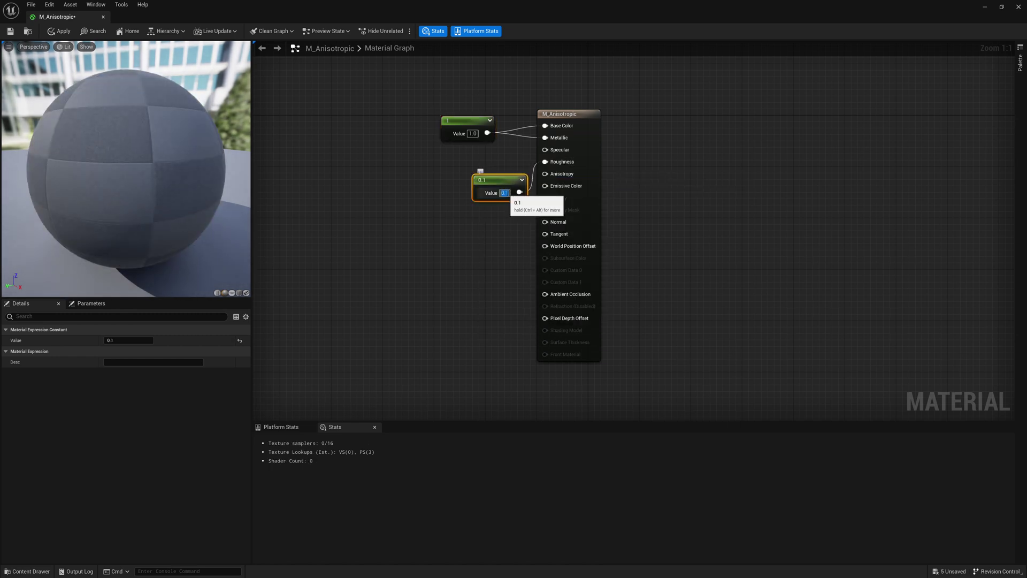
pyautogui.moveTo(501, 187); pyautogui.dragTo(471, 164)
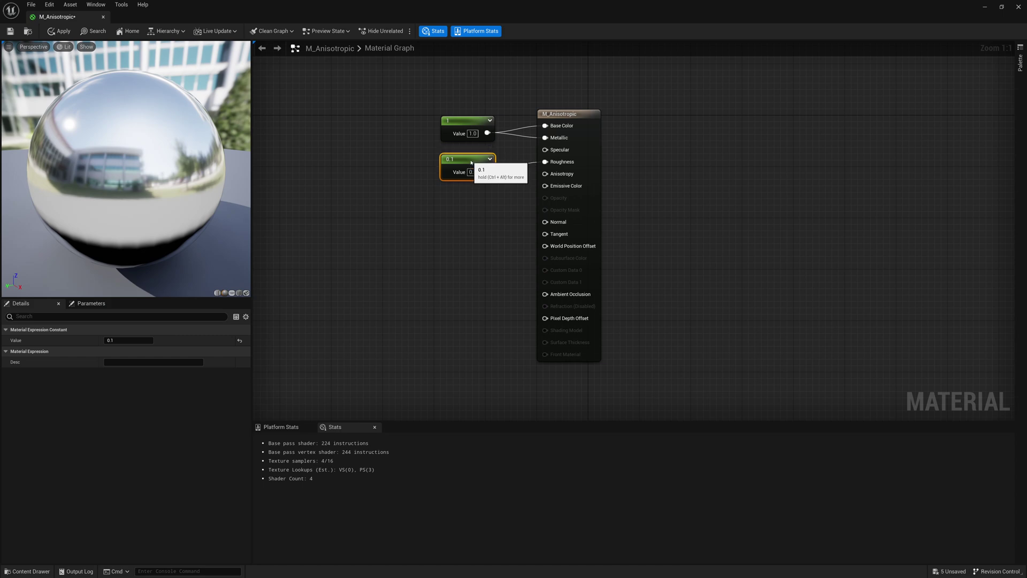
# Add a constant node connected to the Anisotropy input and set its value to 0.5.
pyautogui.moveTo(160, 171); pyautogui.dragTo(241, 196)
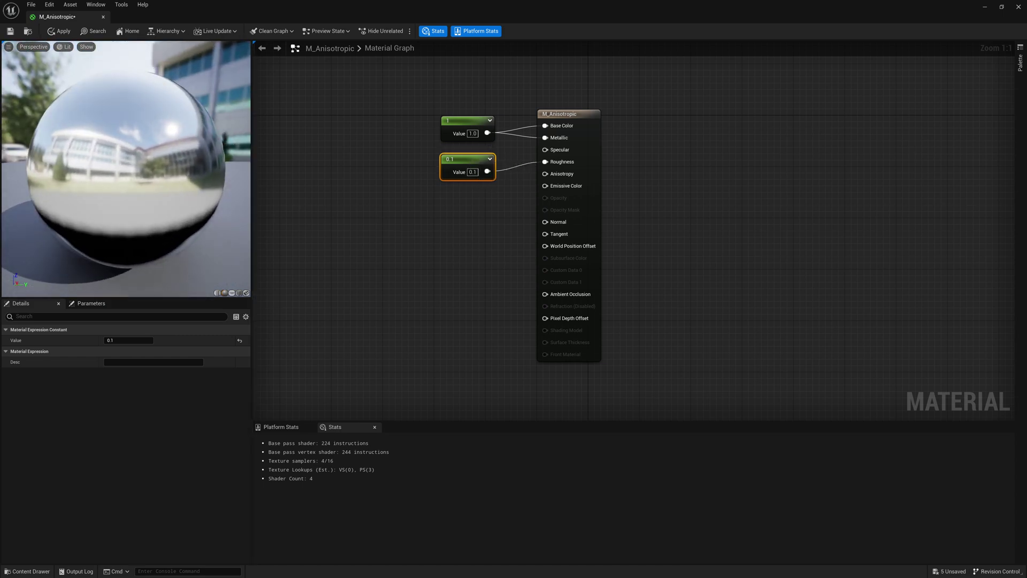
pyautogui.moveTo(178, 115)
pyautogui.mouseDown()
pyautogui.moveTo(166, 151)
pyautogui.moveTo(148, 137)
pyautogui.mouseUp()
pyautogui.press('Escape')
pyautogui.moveTo(545, 175); pyautogui.dragTo(441, 194)
pyautogui.write('cons')
pyautogui.press('Return')
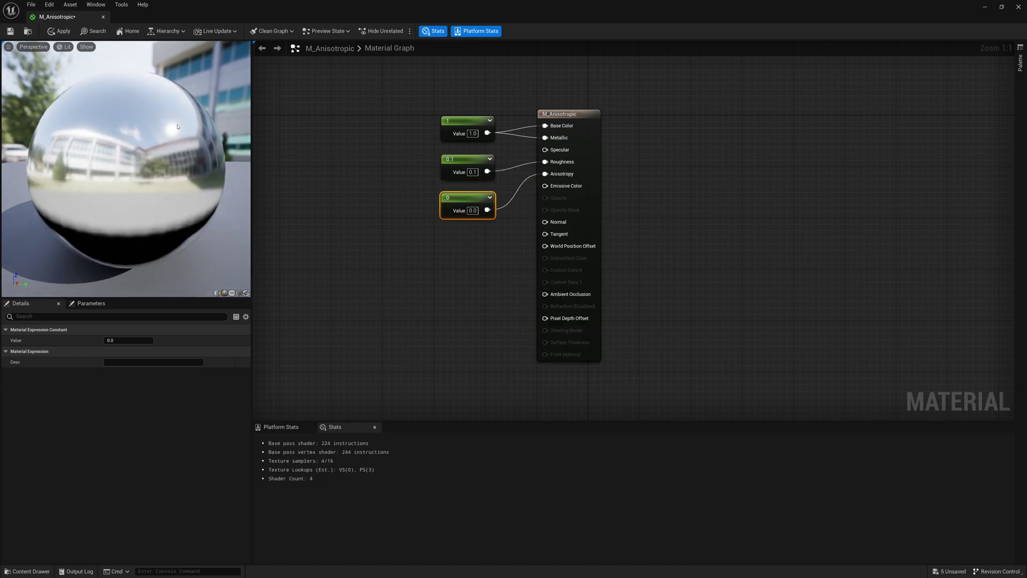
pyautogui.click(471, 211)
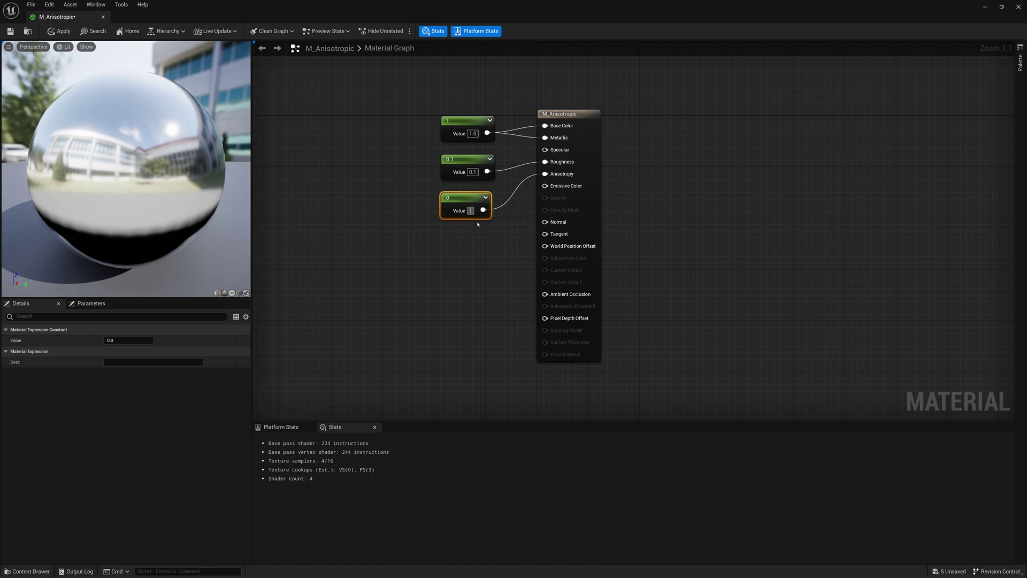
pyautogui.write('0.5')
pyautogui.press('Return')
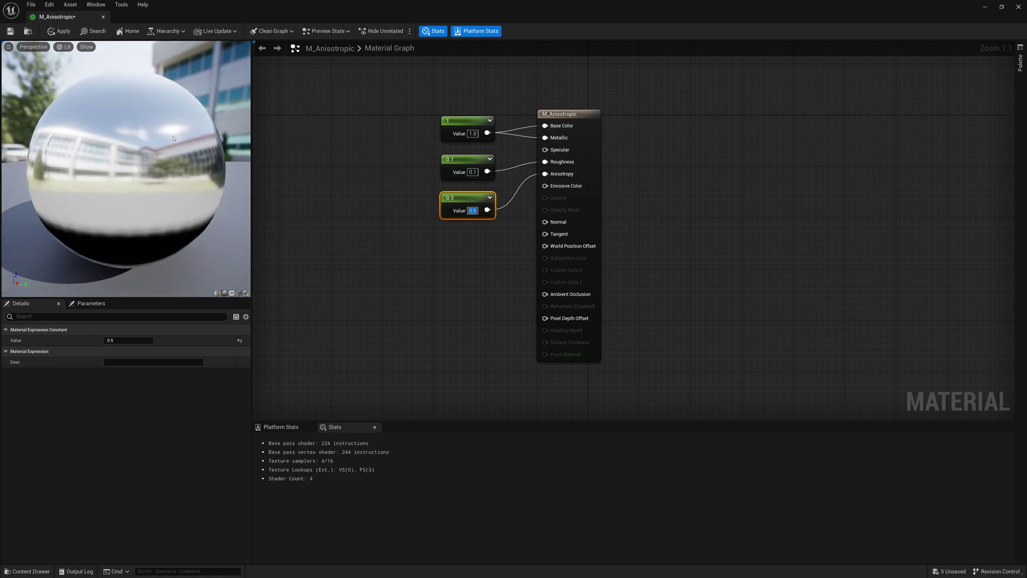
# Try anisotropy values of -0.5 and -0.9 on the constant feeding the Anisotropy input.
pyautogui.write('--0.5')
pyautogui.press('Return')
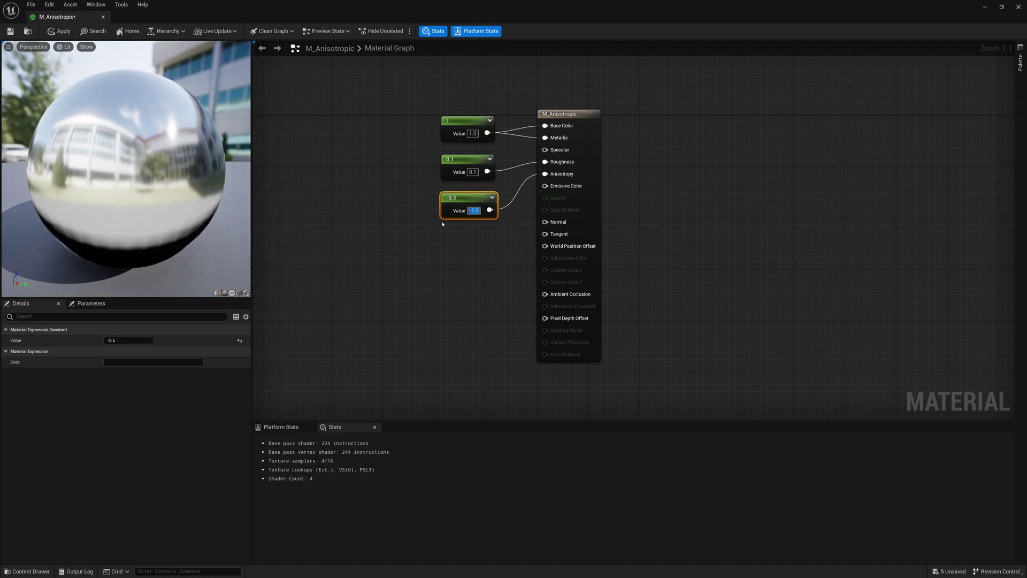
pyautogui.write('-0.9')
pyautogui.press('Return')
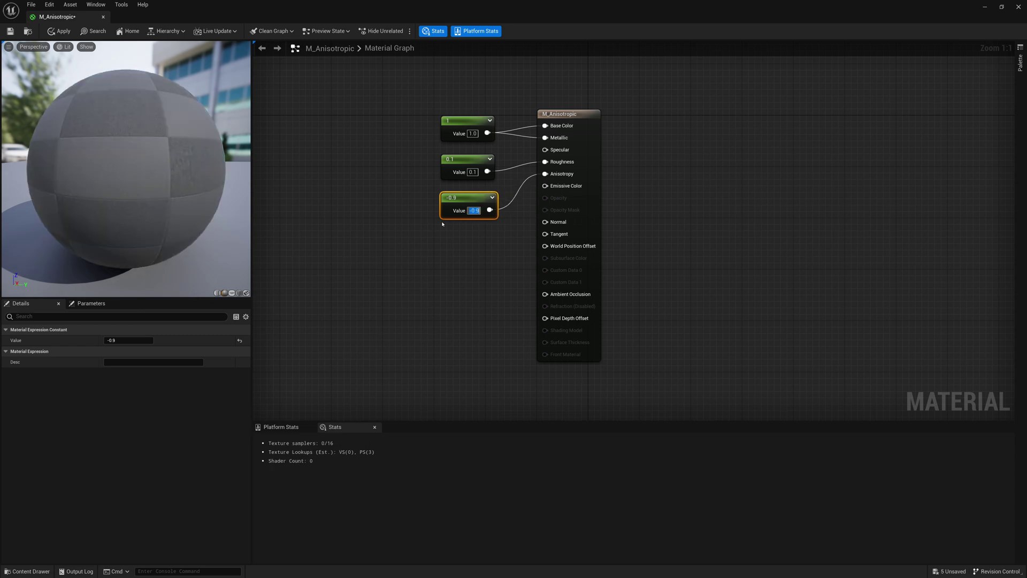
# Set the anisotropy constant to 0.9 and inspect the reflections from above the preview sphere.
pyautogui.press('BackSpace')
pyautogui.write('0.9')
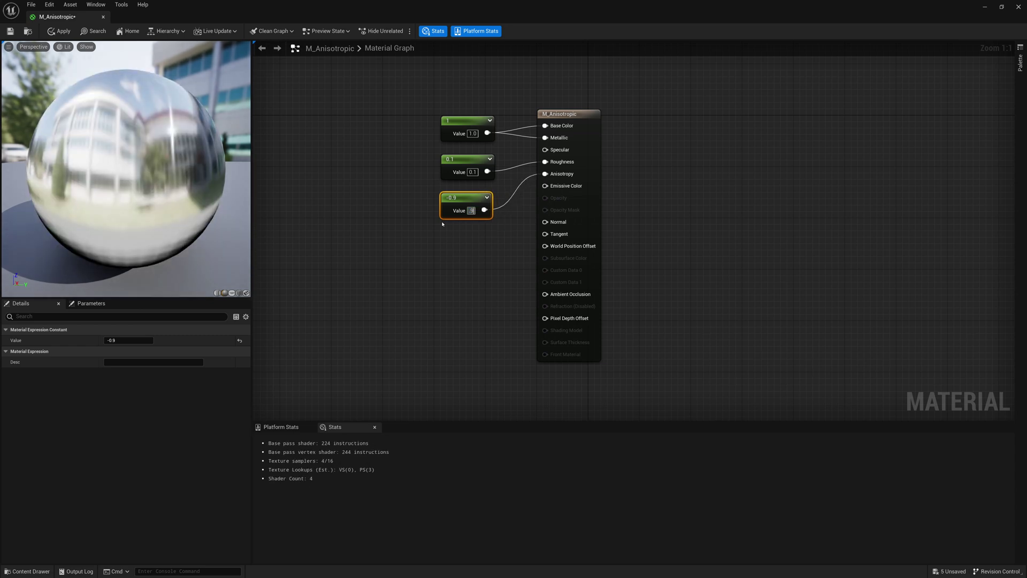
pyautogui.press('Return')
pyautogui.moveTo(126, 169); pyautogui.dragTo(107, 158)
pyautogui.scroll(-3, 126, 169)
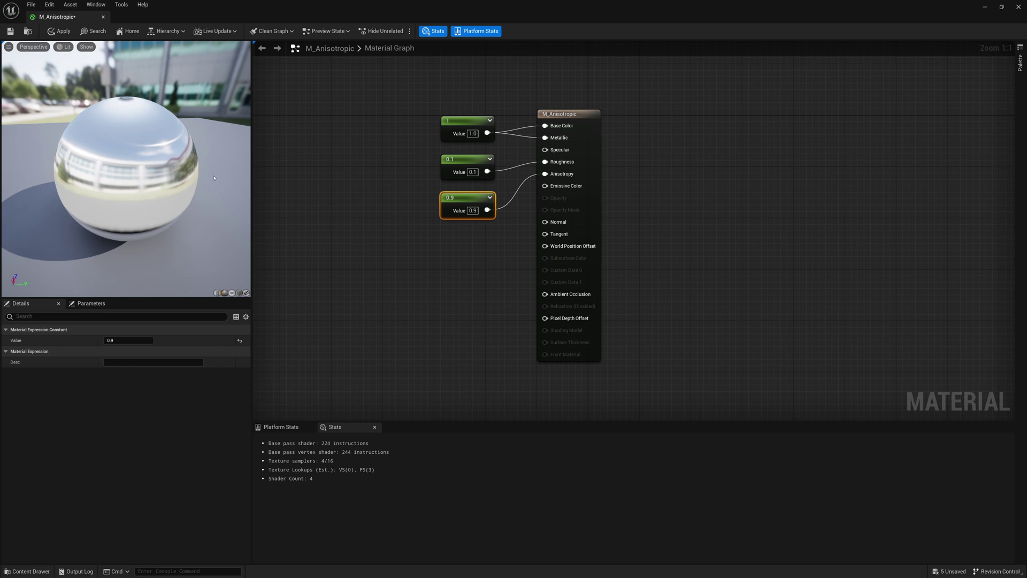
pyautogui.moveTo(192, 159); pyautogui.dragTo(197, 205)
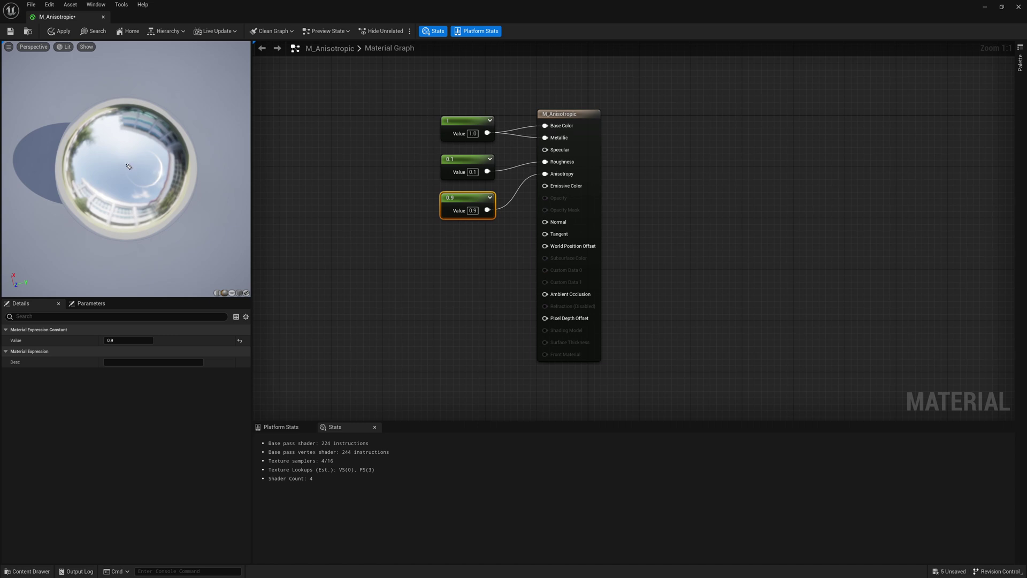
pyautogui.moveTo(126, 163)
pyautogui.mouseDown()
pyautogui.moveTo(164, 159)
pyautogui.moveTo(151, 193)
pyautogui.moveTo(128, 169)
pyautogui.mouseUp()
pyautogui.press('Escape')
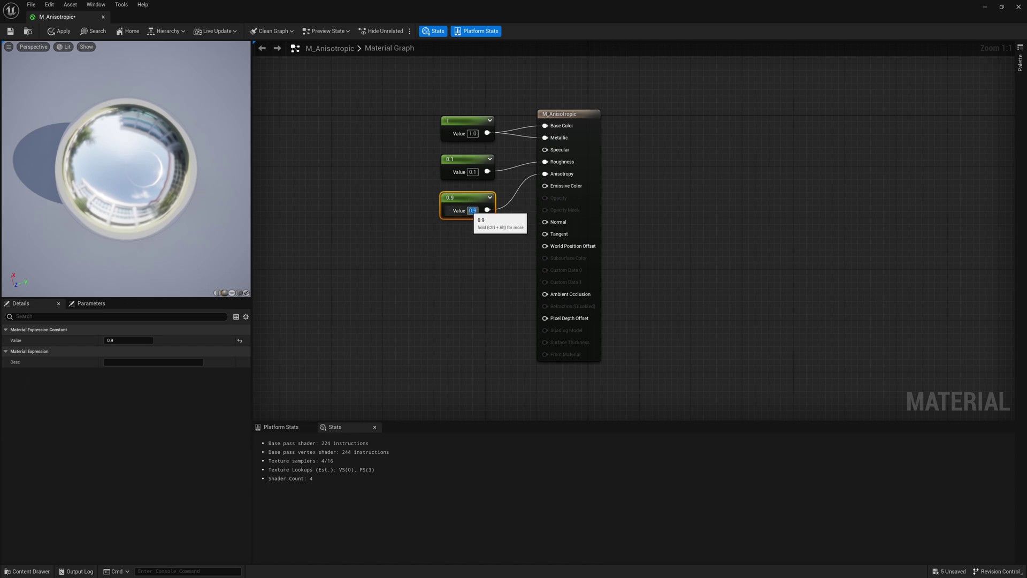
# Set the anisotropy constant to -0.9 and inspect the reflections around the top of the preview sphere.
pyautogui.click(474, 212)
pyautogui.write('-0.9')
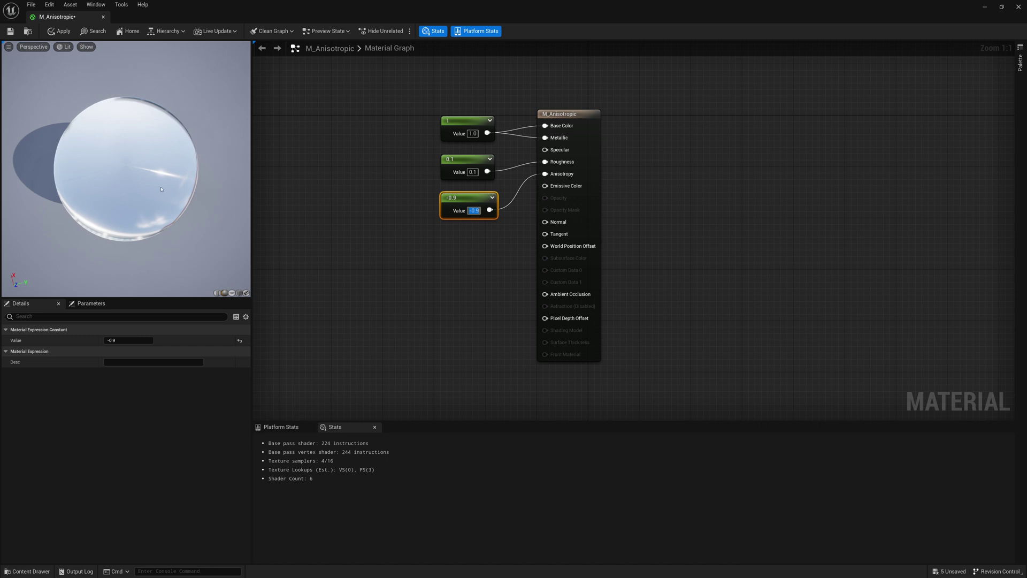
pyautogui.press('Return')
pyautogui.moveTo(161, 176); pyautogui.dragTo(99, 160)
pyautogui.moveTo(160, 142); pyautogui.dragTo(142, 118)
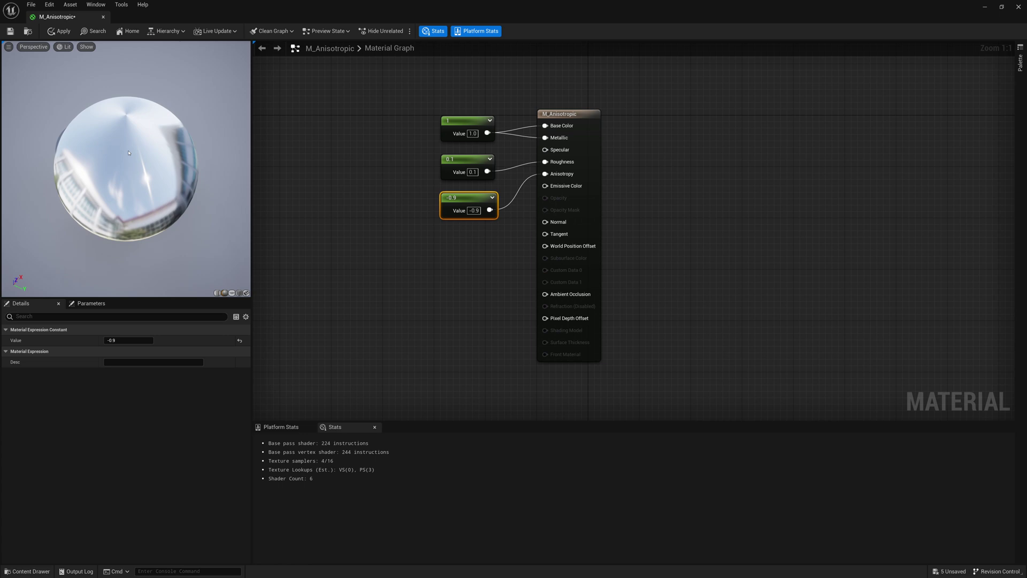
pyautogui.moveTo(129, 154); pyautogui.dragTo(223, 281)
# Change the preview mesh to a plane and examine its anisotropic reflections from several angles.
pyautogui.click(232, 294)
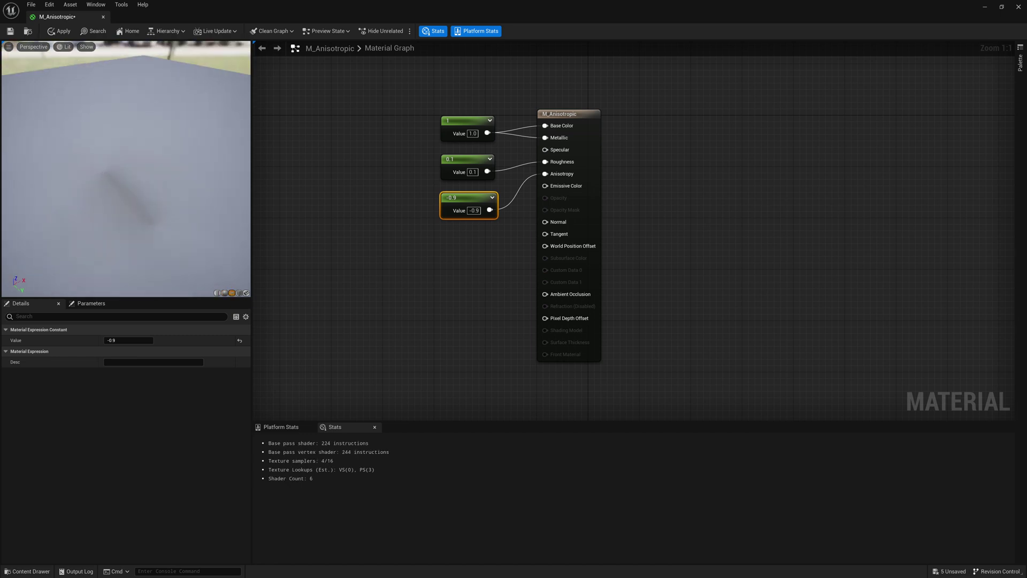
pyautogui.moveTo(129, 172); pyautogui.dragTo(148, 190)
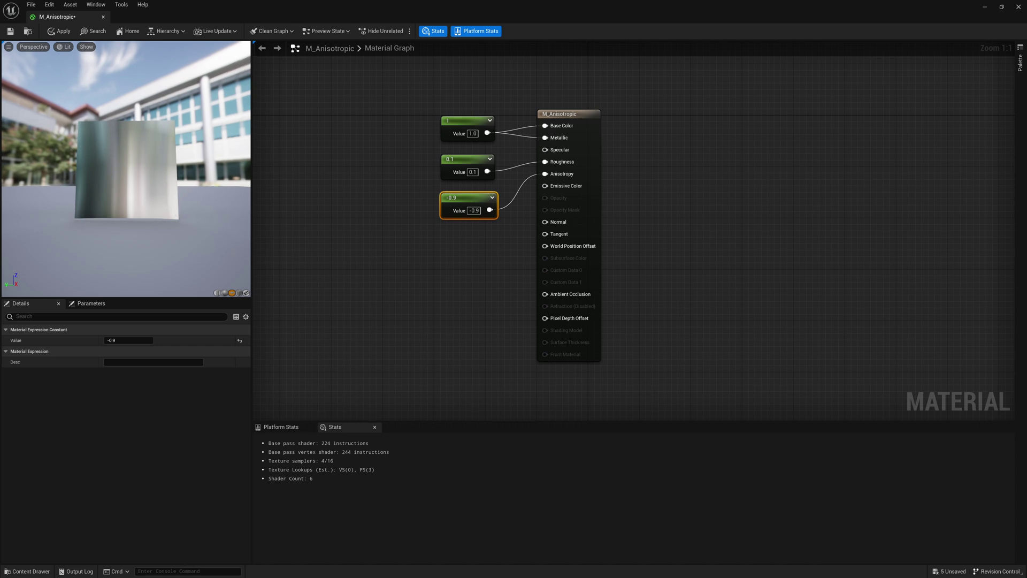
pyautogui.moveTo(119, 115); pyautogui.dragTo(115, 246)
pyautogui.moveTo(108, 137); pyautogui.dragTo(123, 142)
pyautogui.moveTo(178, 177)
pyautogui.mouseDown()
pyautogui.moveTo(66, 182)
pyautogui.moveTo(83, 194)
pyautogui.mouseUp()
pyautogui.moveTo(132, 163)
pyautogui.mouseDown()
pyautogui.moveTo(165, 204)
pyautogui.moveTo(139, 196)
pyautogui.mouseUp()
pyautogui.moveTo(111, 138)
pyautogui.mouseDown()
pyautogui.moveTo(89, 137)
pyautogui.moveTo(98, 155)
pyautogui.mouseUp()
pyautogui.moveTo(551, 235)
# Add the T_radialConic_M texture to the material graph as a Texture Sample placed below the anisotropy constant.
pyautogui.moveTo(340, 5); pyautogui.dragTo(388, 73)
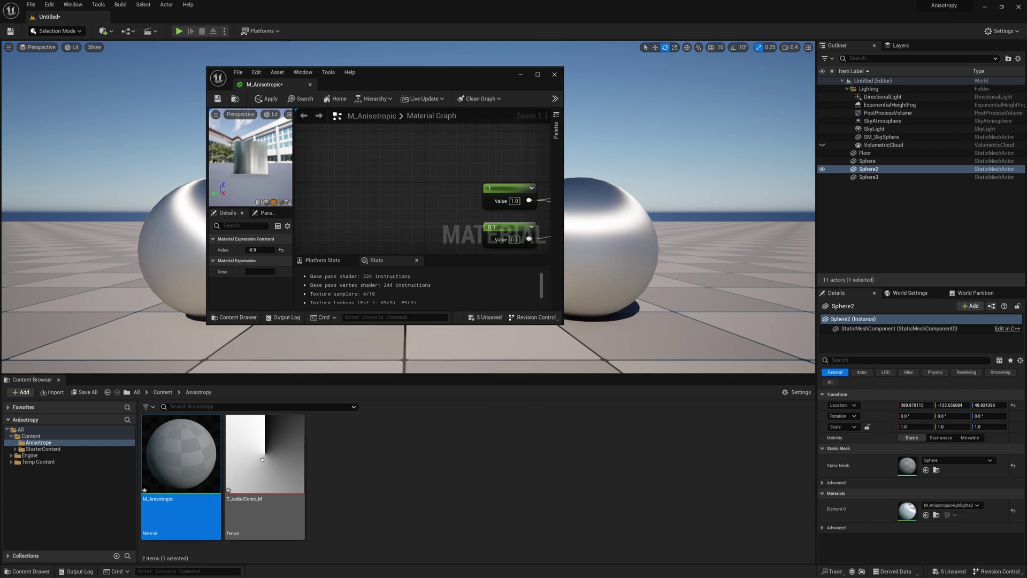
pyautogui.moveTo(262, 459); pyautogui.dragTo(378, 199)
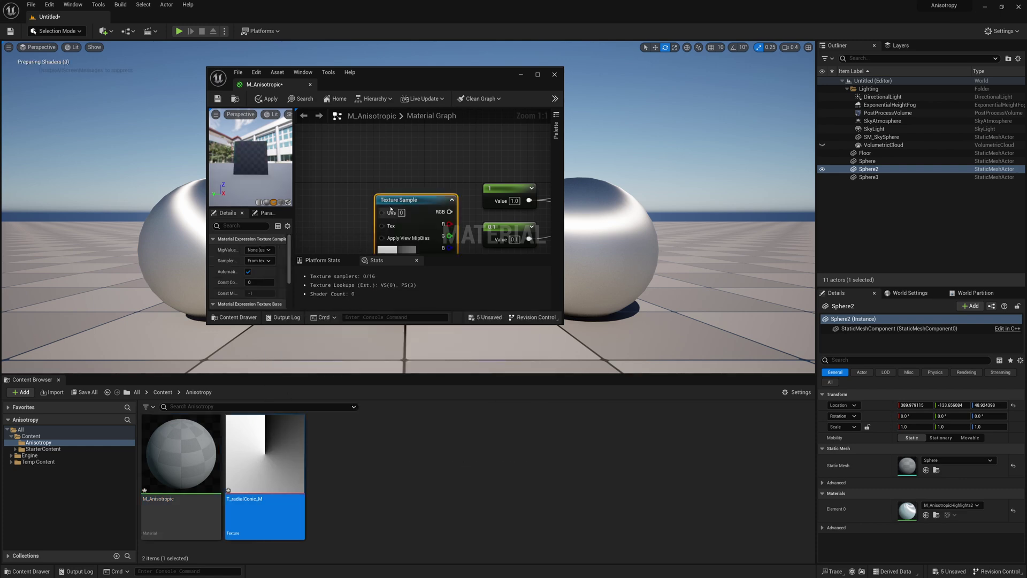
pyautogui.doubleClick(422, 77)
pyautogui.moveTo(367, 155); pyautogui.dragTo(449, 266)
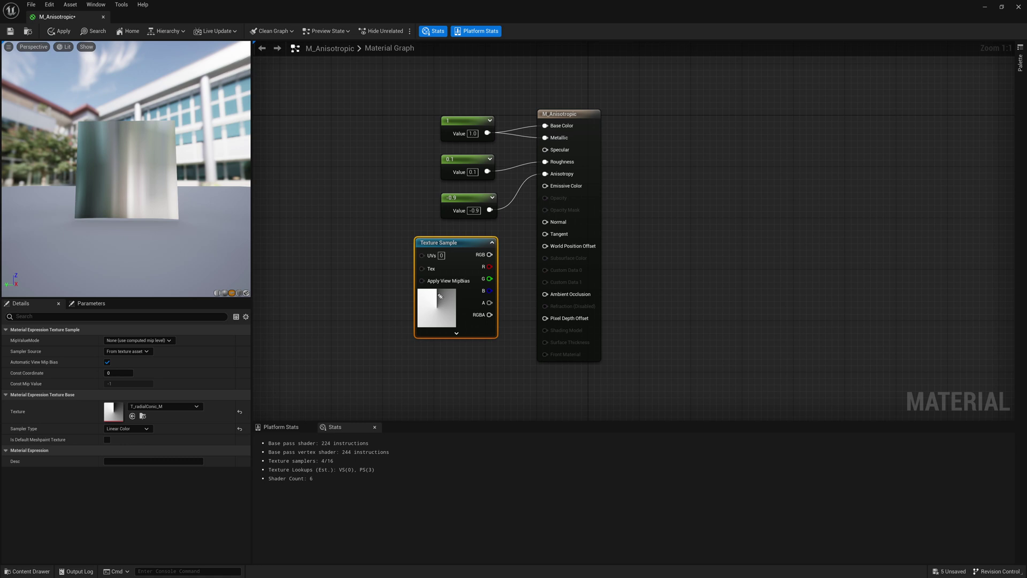
# Try the Texture Sample's RGB output as the Tangent input, check the preview plane, and break the connection again.
pyautogui.moveTo(442, 296)
pyautogui.mouseDown()
pyautogui.moveTo(455, 316)
pyautogui.moveTo(446, 325)
pyautogui.moveTo(429, 323)
pyautogui.moveTo(431, 294)
pyautogui.mouseUp()
pyautogui.press('Escape')
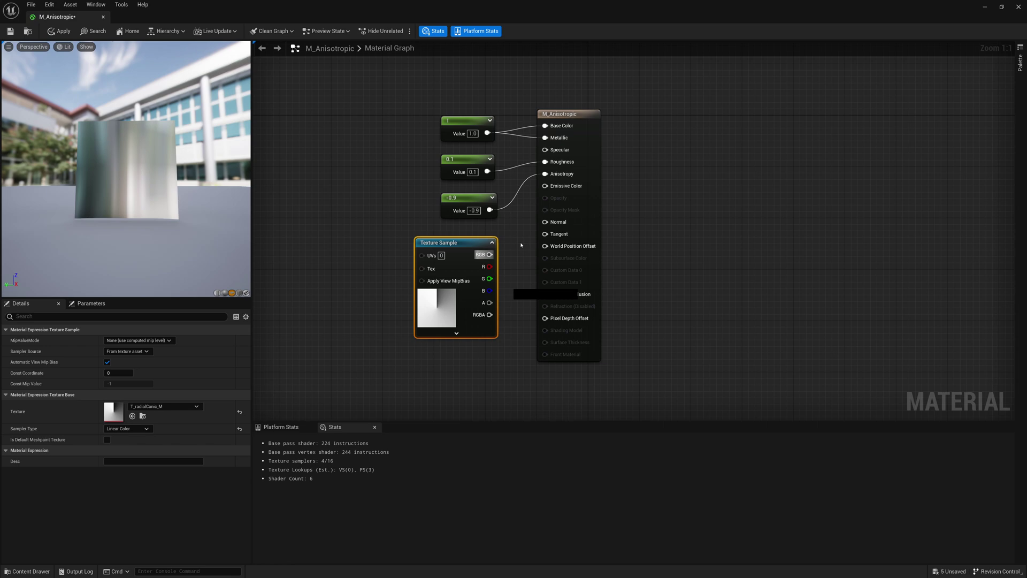
pyautogui.moveTo(490, 255); pyautogui.dragTo(546, 234)
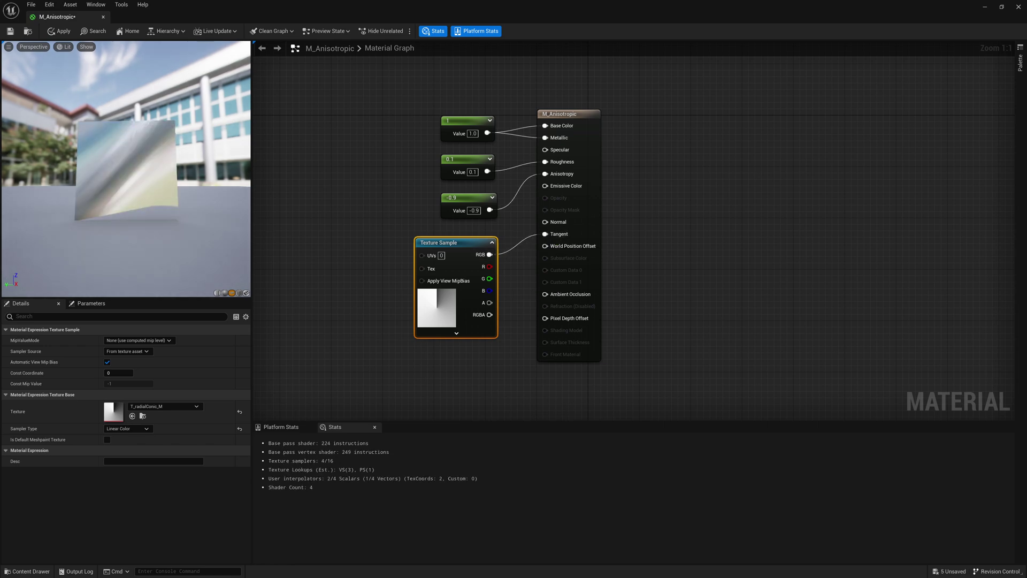
pyautogui.moveTo(167, 216)
pyautogui.mouseDown()
pyautogui.moveTo(147, 215)
pyautogui.moveTo(187, 222)
pyautogui.moveTo(170, 219)
pyautogui.moveTo(180, 219)
pyautogui.mouseUp()
pyautogui.moveTo(179, 219)
pyautogui.mouseDown(button='right')
pyautogui.moveTo(180, 176)
pyautogui.moveTo(174, 207)
pyautogui.mouseUp(button='right')
pyautogui.moveTo(174, 207); pyautogui.dragTo(181, 208)
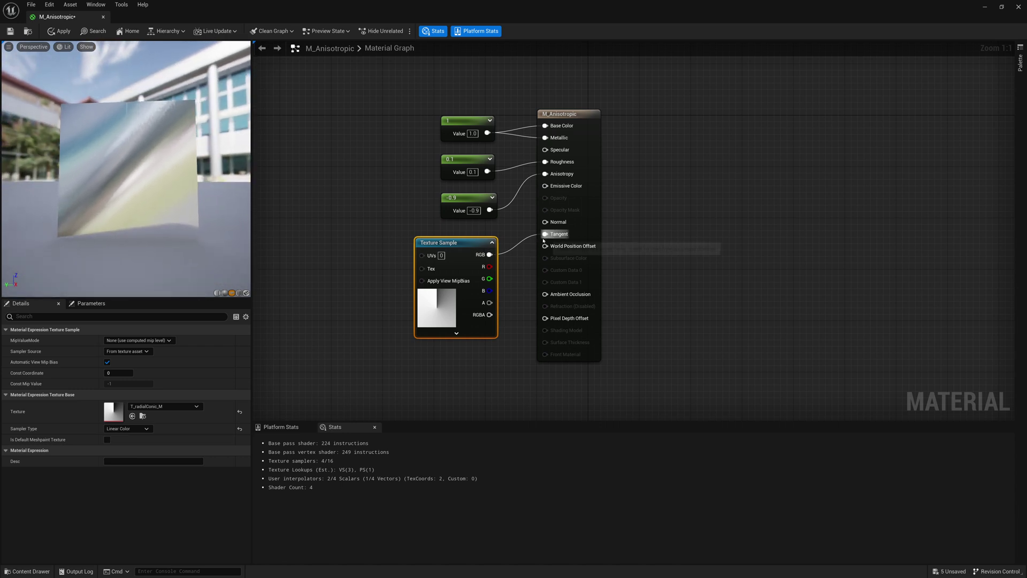
pyautogui.keyDown('ctrl'); pyautogui.moveTo(545, 235); pyautogui.dragTo(524, 242); pyautogui.keyUp('ctrl')
pyautogui.click(517, 249)
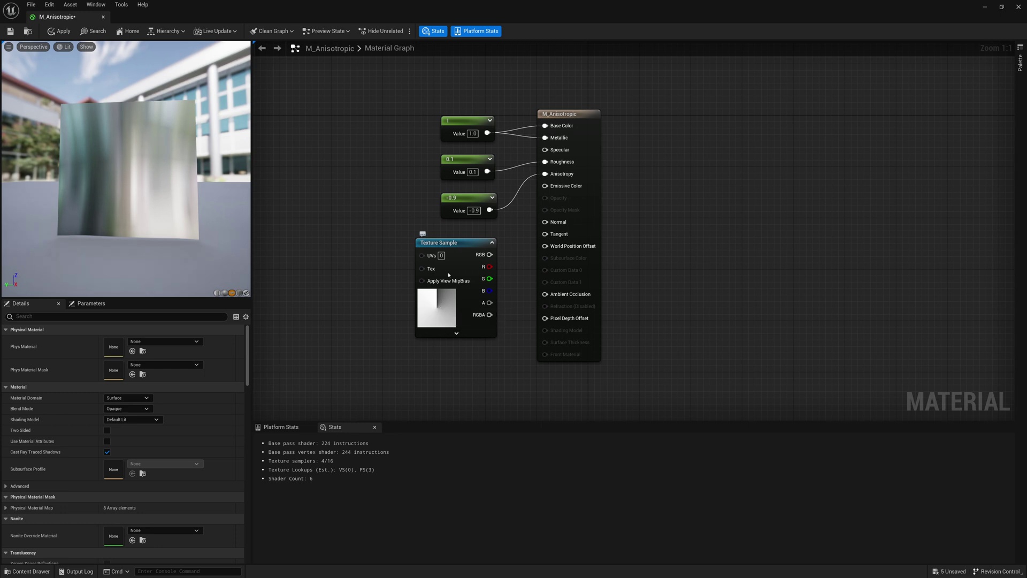
# Delete the Texture Sample node and add a TextureCoordinate node to the graph below the constants.
pyautogui.click(454, 239)
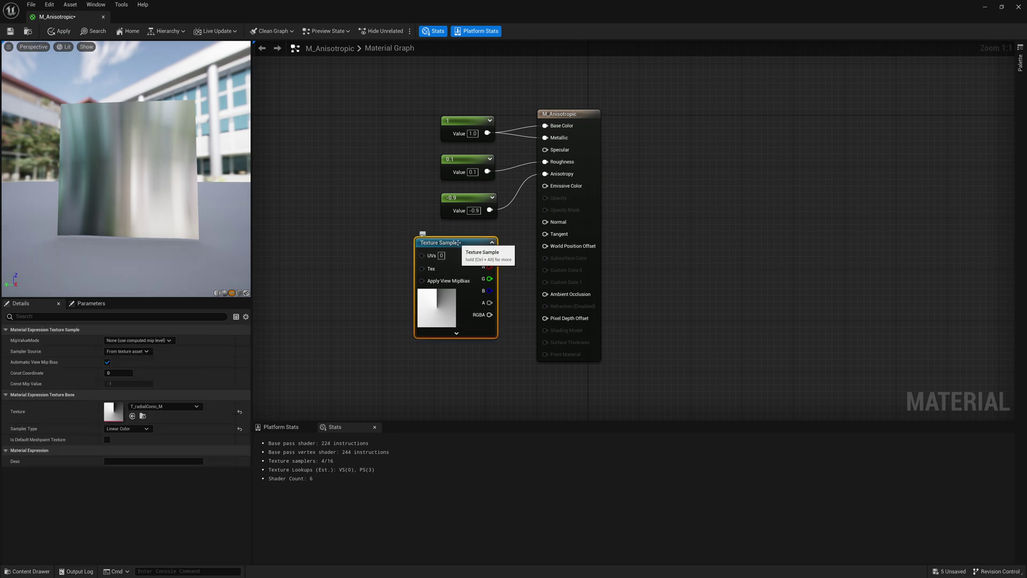
pyautogui.press('Delete')
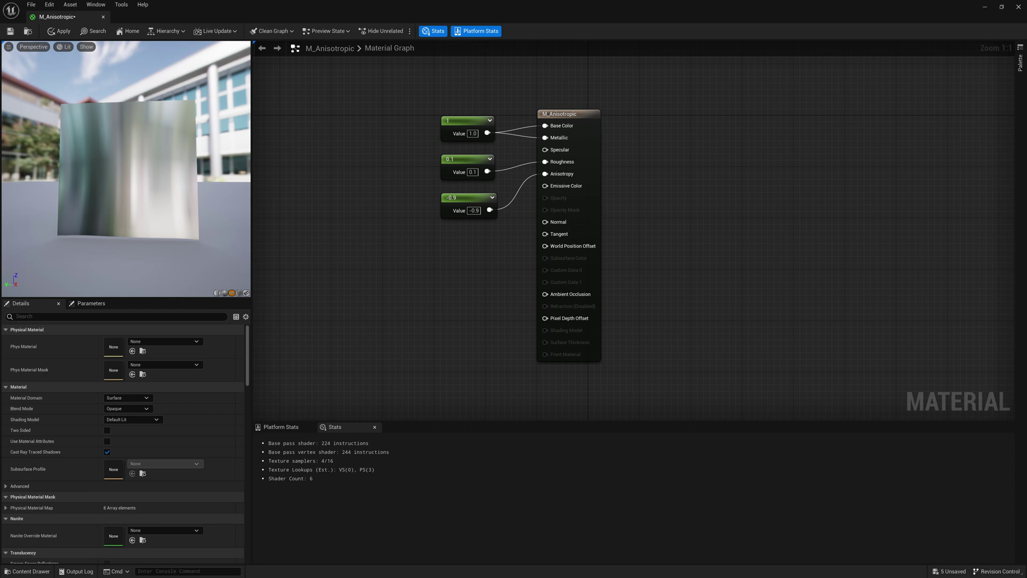
pyautogui.rightClick(356, 295)
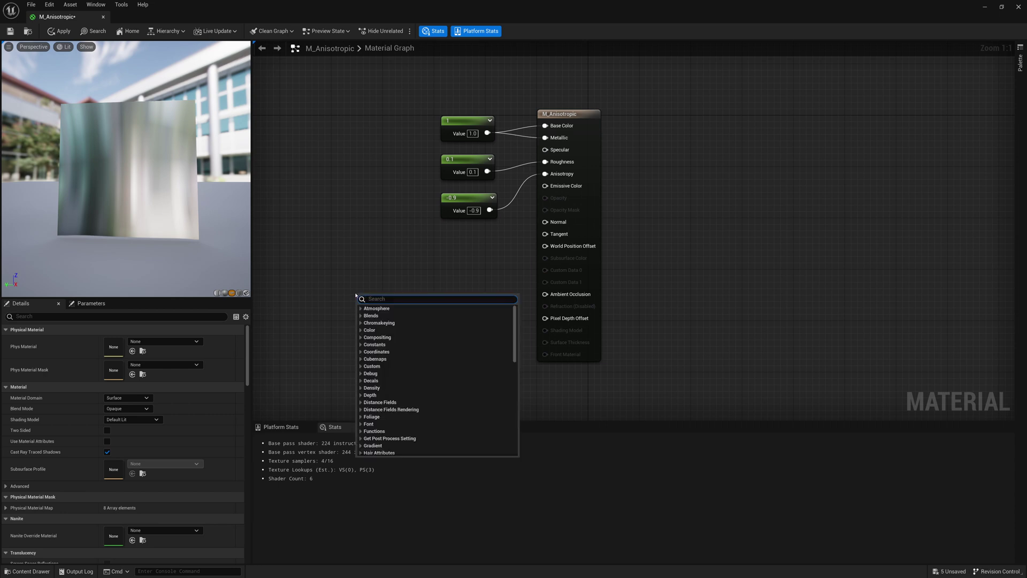
pyautogui.write('textureCoo')
pyautogui.press('Return')
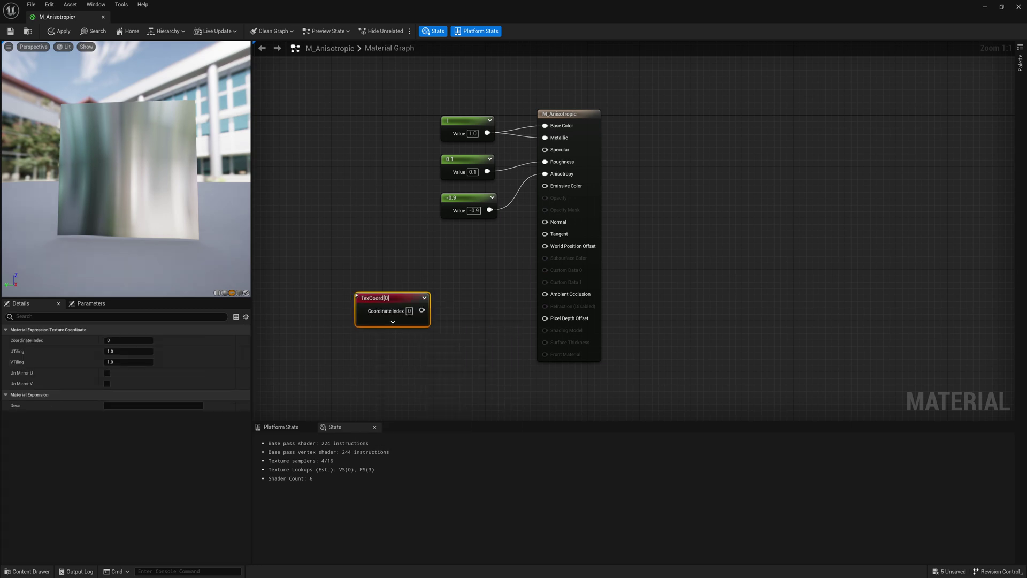
# Preview the TexCoord node on the plane to examine its UV gradient.
pyautogui.rightClick(373, 309)
pyautogui.click(396, 317)
pyautogui.moveTo(391, 287); pyautogui.dragTo(391, 262)
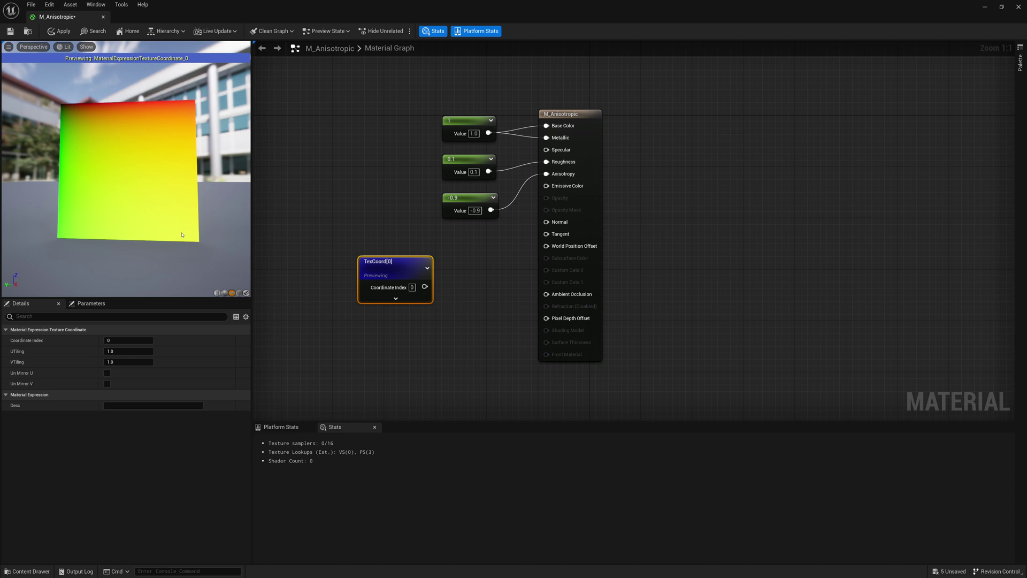
# Connect the TexCoord output to the Tangent input and stop the node preview to inspect the plane's reflections from several angles.
pyautogui.moveTo(425, 287); pyautogui.dragTo(551, 236)
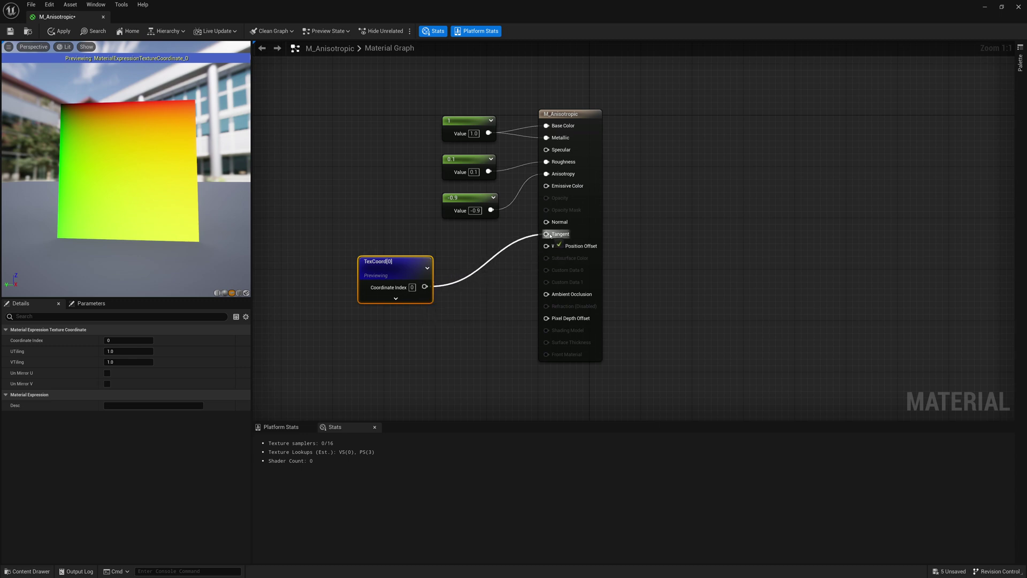
pyautogui.rightClick(402, 267)
pyautogui.click(428, 288)
pyautogui.moveTo(387, 265); pyautogui.dragTo(451, 246)
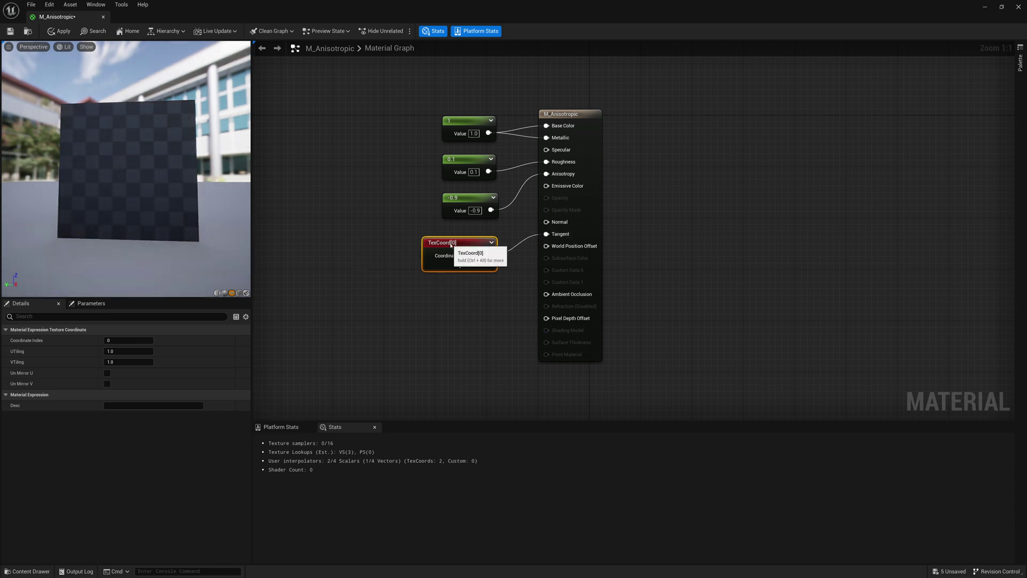
pyautogui.moveTo(96, 153); pyautogui.dragTo(71, 127)
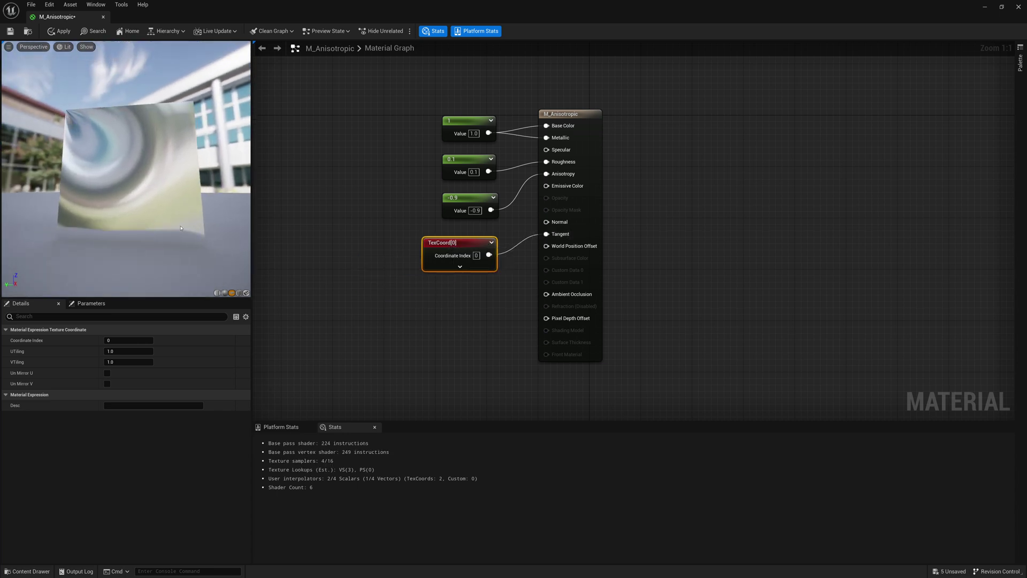
pyautogui.moveTo(180, 227); pyautogui.dragTo(172, 204)
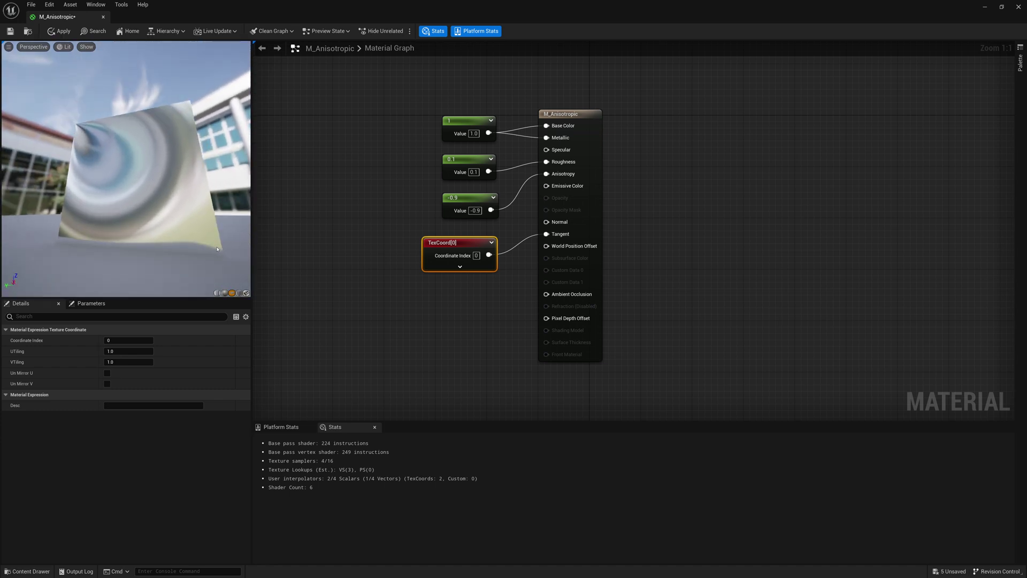
pyautogui.moveTo(219, 256); pyautogui.dragTo(167, 204)
# Move the TexCoord node away from the material output to free space, and preview it on the plane again.
pyautogui.moveTo(433, 241); pyautogui.dragTo(350, 235)
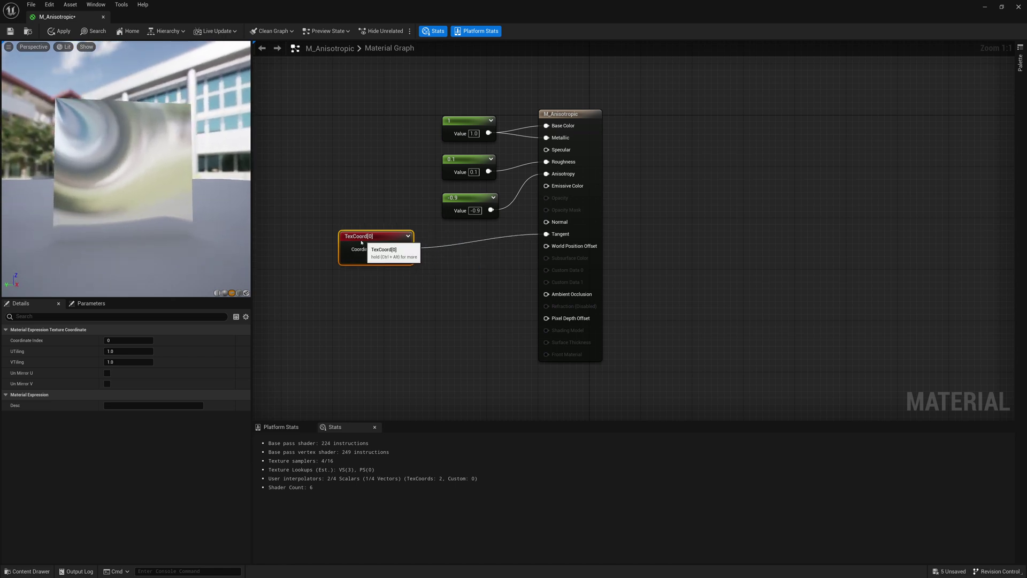
pyautogui.rightClick(364, 241)
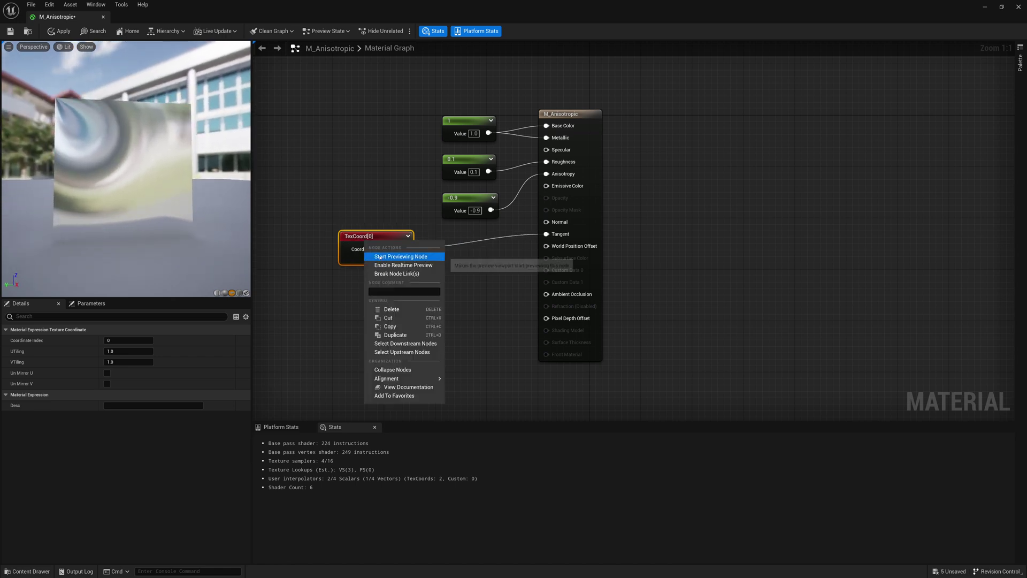
pyautogui.click(399, 257)
pyautogui.moveTo(370, 244); pyautogui.dragTo(318, 218)
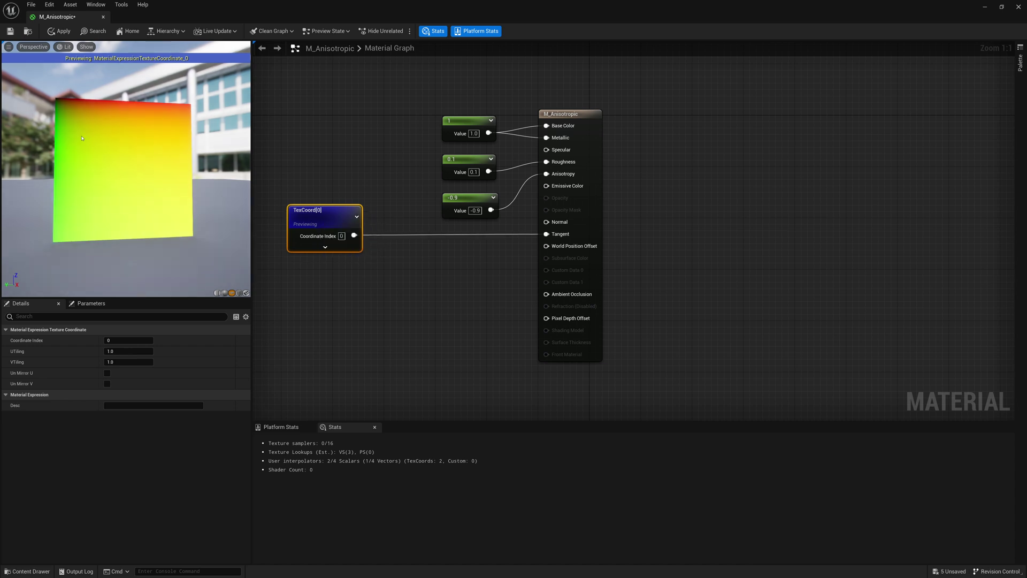
# Add a Subtract node and place it between the TexCoord node and the material output.
pyautogui.rightClick(351, 268)
pyautogui.write('sub')
pyautogui.press('Return')
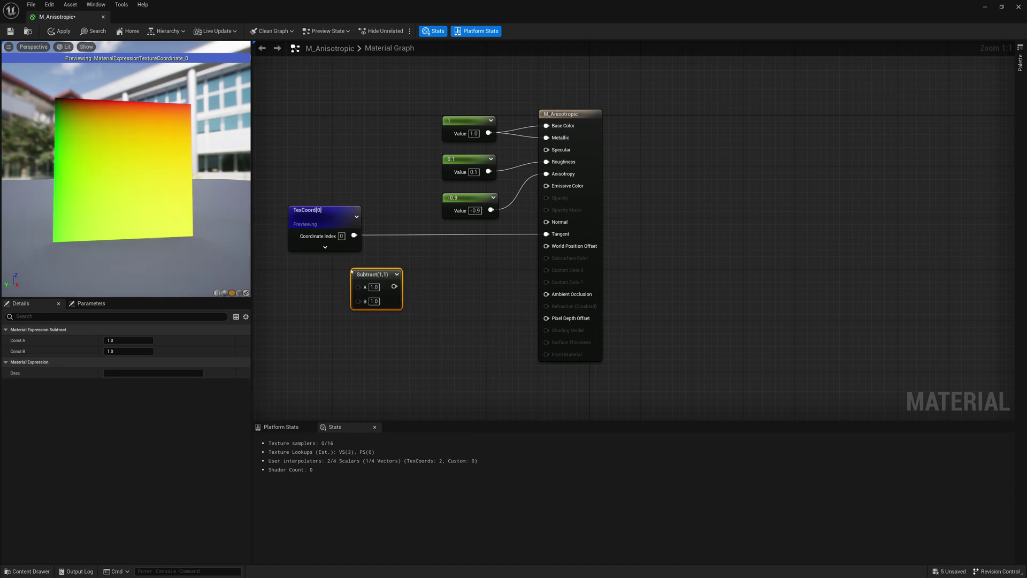
pyautogui.moveTo(353, 272); pyautogui.dragTo(412, 266)
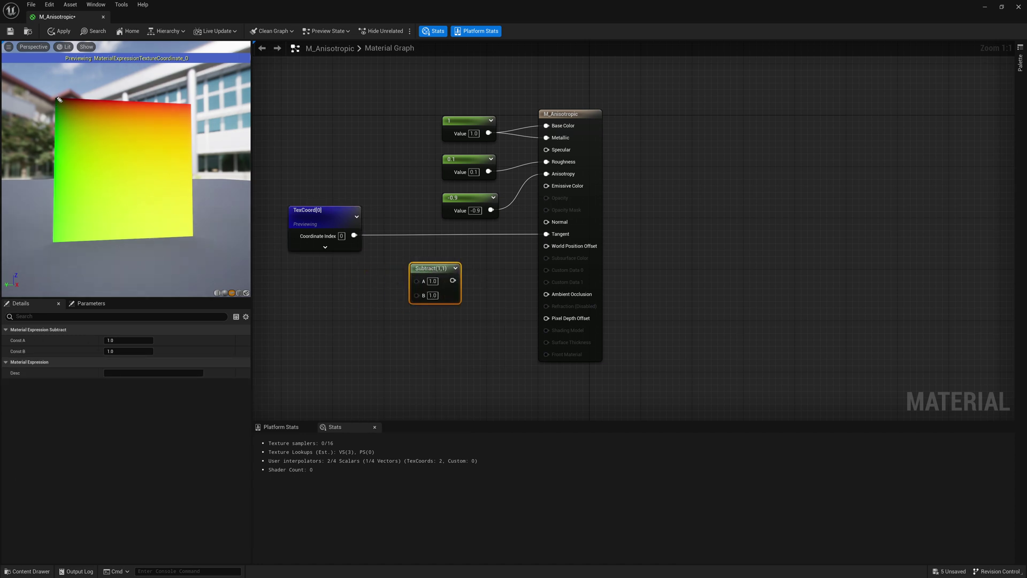
pyautogui.moveTo(52, 100); pyautogui.dragTo(53, 99)
pyautogui.moveTo(126, 168); pyautogui.dragTo(122, 169)
pyautogui.moveTo(51, 81)
pyautogui.mouseDown()
pyautogui.moveTo(41, 81)
pyautogui.moveTo(59, 79)
pyautogui.mouseUp()
pyautogui.press('Escape')
# Connect the TexCoord output to the Subtract node's A input and set its B value to 0.5.
pyautogui.moveTo(354, 235); pyautogui.dragTo(417, 280)
pyautogui.click(432, 293)
pyautogui.write('0.5')
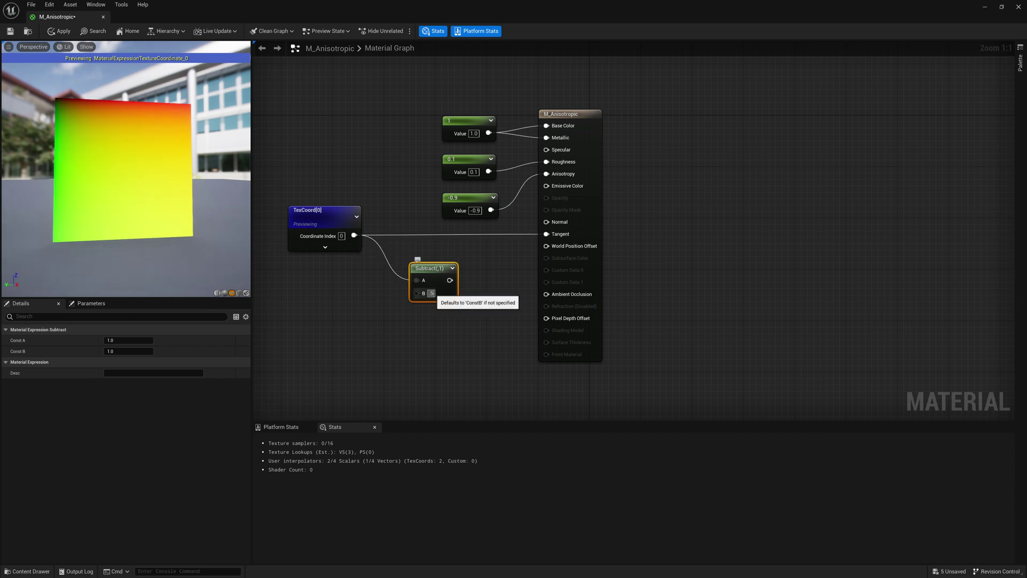
pyautogui.press('Return')
# Preview the Subtract node and examine the shifted UV values on the plane.
pyautogui.rightClick(428, 274)
pyautogui.click(439, 288)
pyautogui.moveTo(436, 276); pyautogui.dragTo(417, 250)
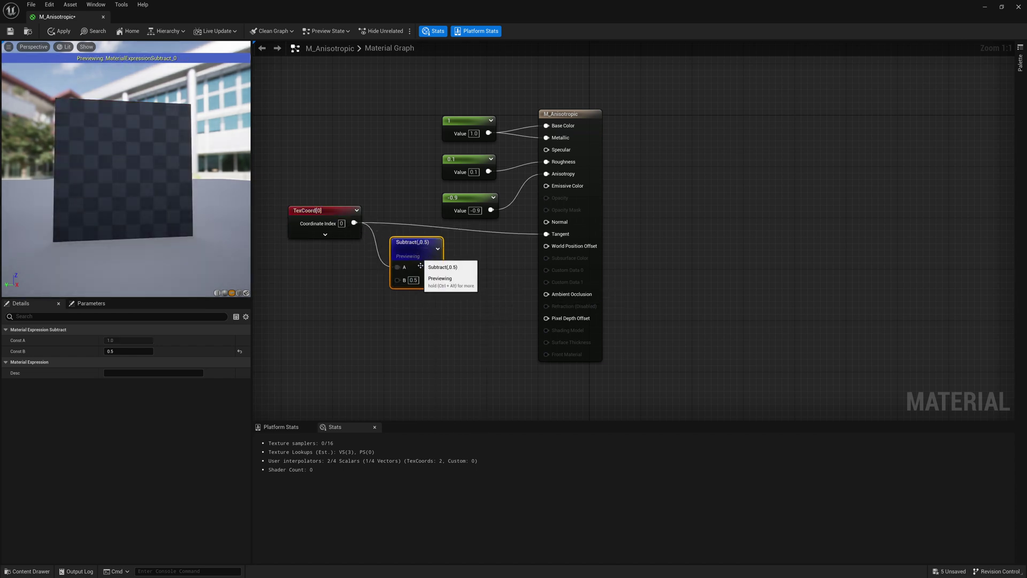
pyautogui.moveTo(116, 158); pyautogui.dragTo(133, 171)
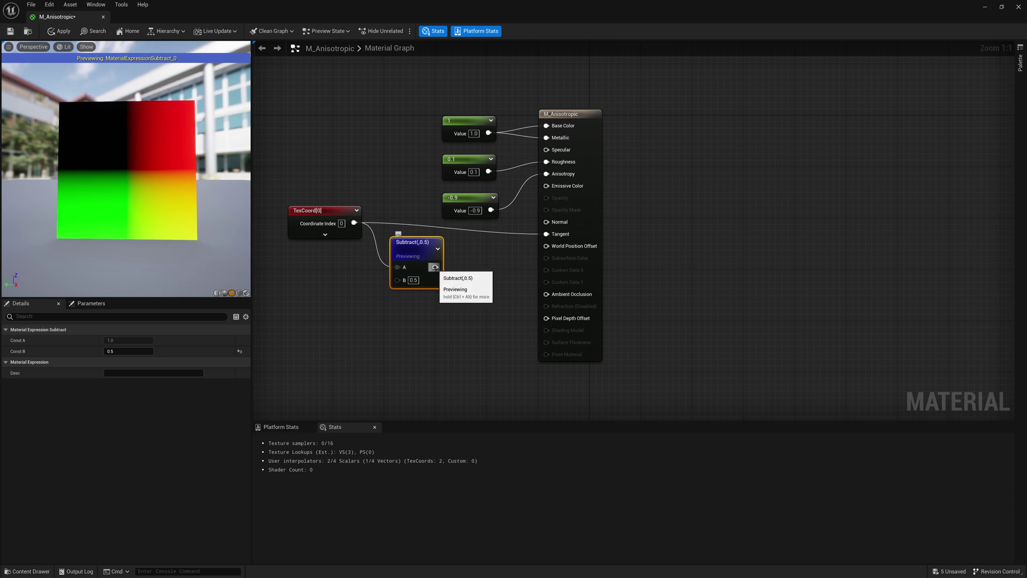
# Connect the Subtract output to the Tangent input and stop the node preview, lining up TexCoord with Subtract.
pyautogui.moveTo(435, 267); pyautogui.dragTo(547, 233)
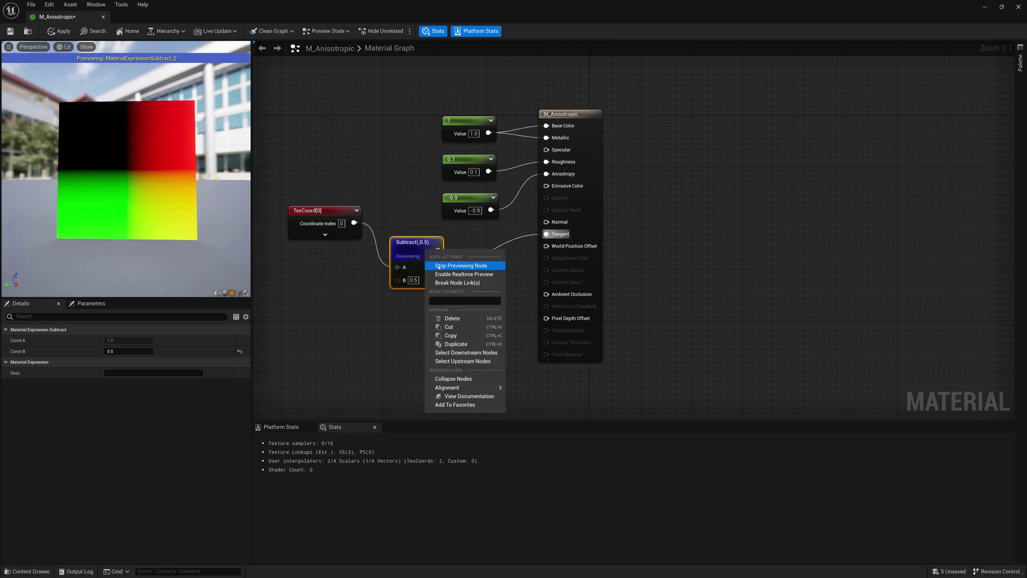
pyautogui.click(438, 266)
pyautogui.moveTo(331, 210); pyautogui.dragTo(343, 242)
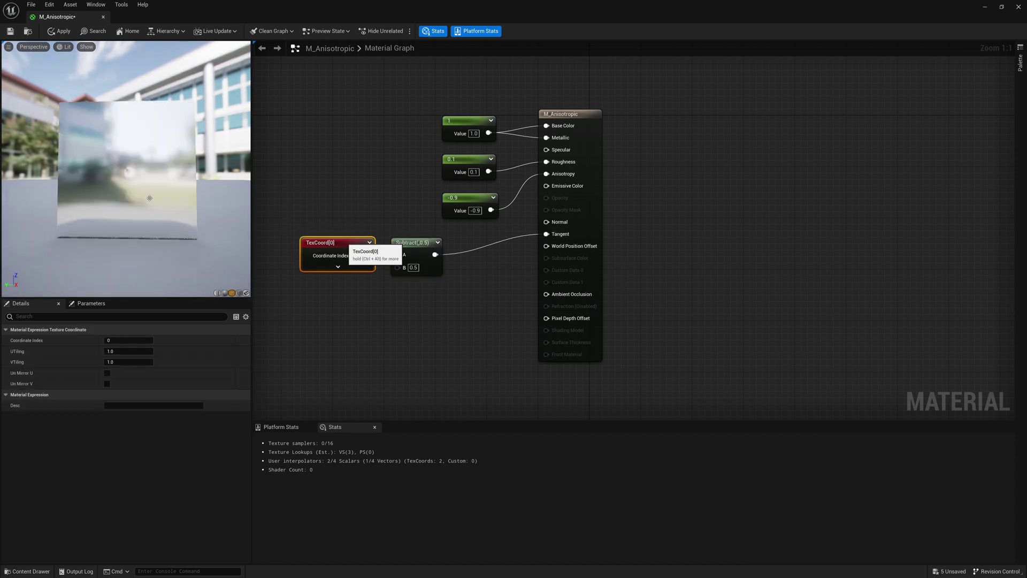
pyautogui.moveTo(149, 198); pyautogui.dragTo(168, 189)
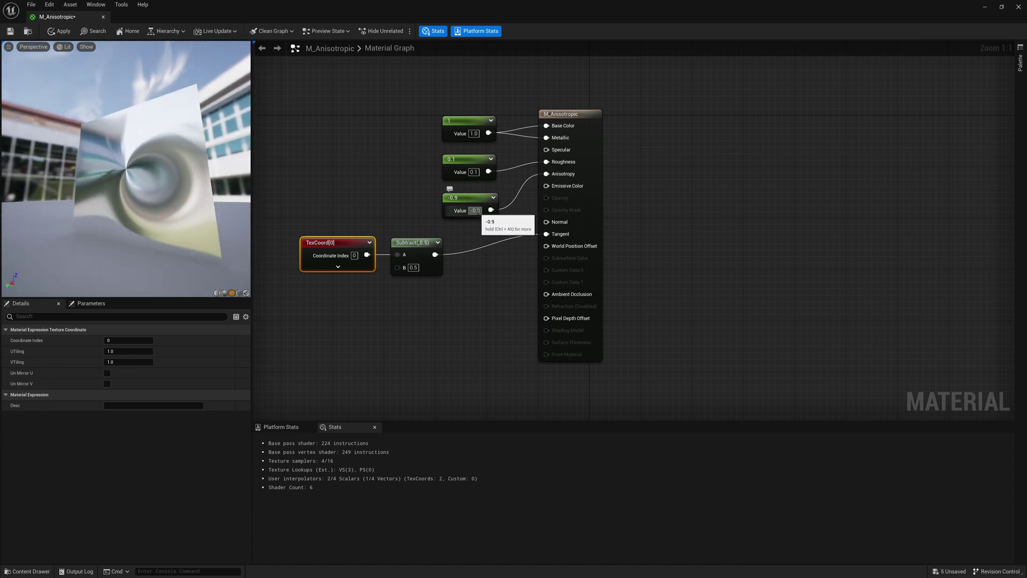
# Set the anisotropy constant to 0.9 and inspect the radial reflections on the plane from several angles.
pyautogui.click(480, 212)
pyautogui.write('.9')
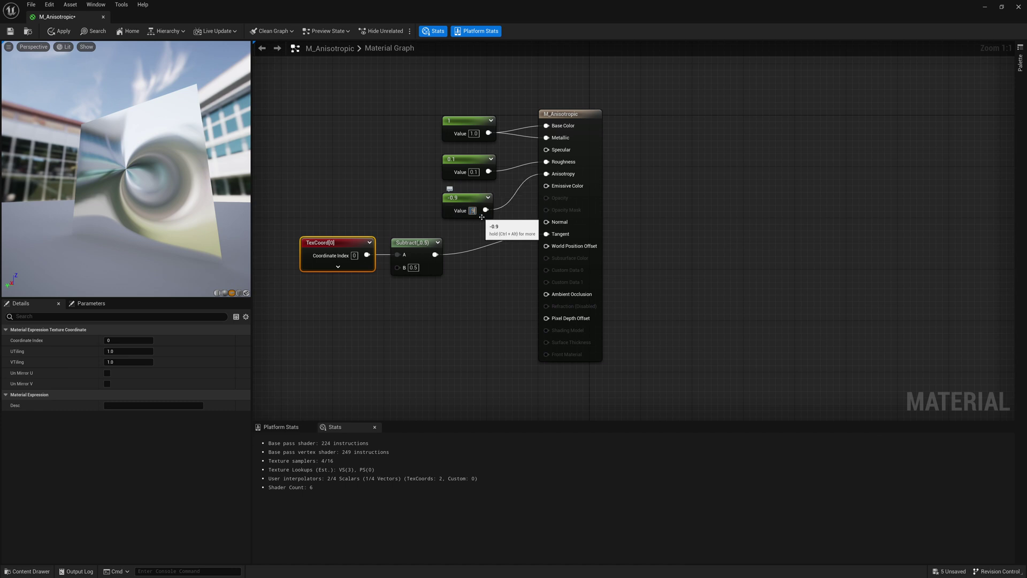
pyautogui.press('Return')
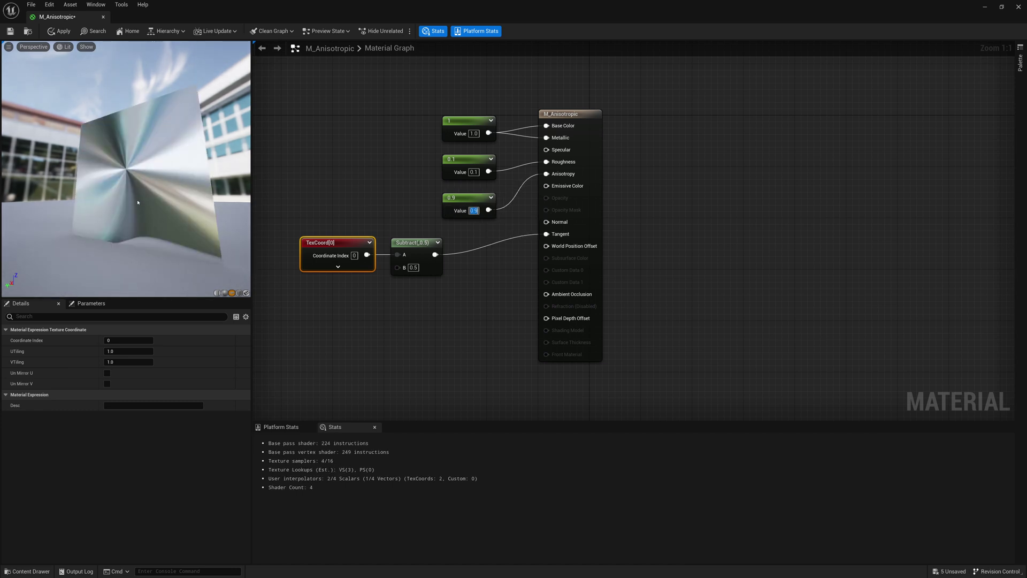
pyautogui.moveTo(126, 170)
pyautogui.mouseDown()
pyautogui.moveTo(117, 174)
pyautogui.moveTo(177, 174)
pyautogui.moveTo(128, 169)
pyautogui.mouseUp()
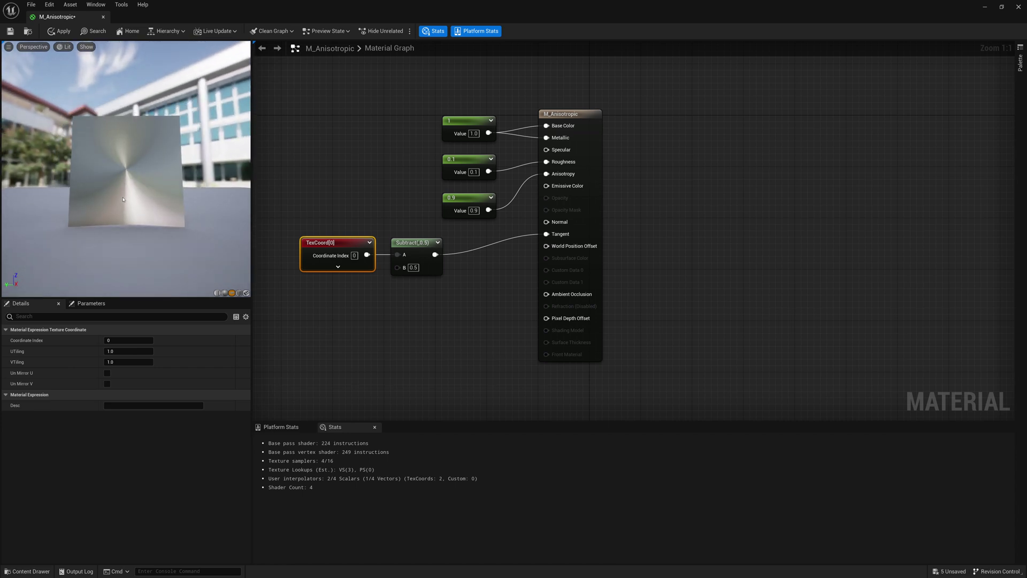
pyautogui.moveTo(123, 199)
pyautogui.mouseDown()
pyautogui.moveTo(188, 190)
pyautogui.moveTo(141, 185)
pyautogui.moveTo(112, 212)
pyautogui.mouseUp()
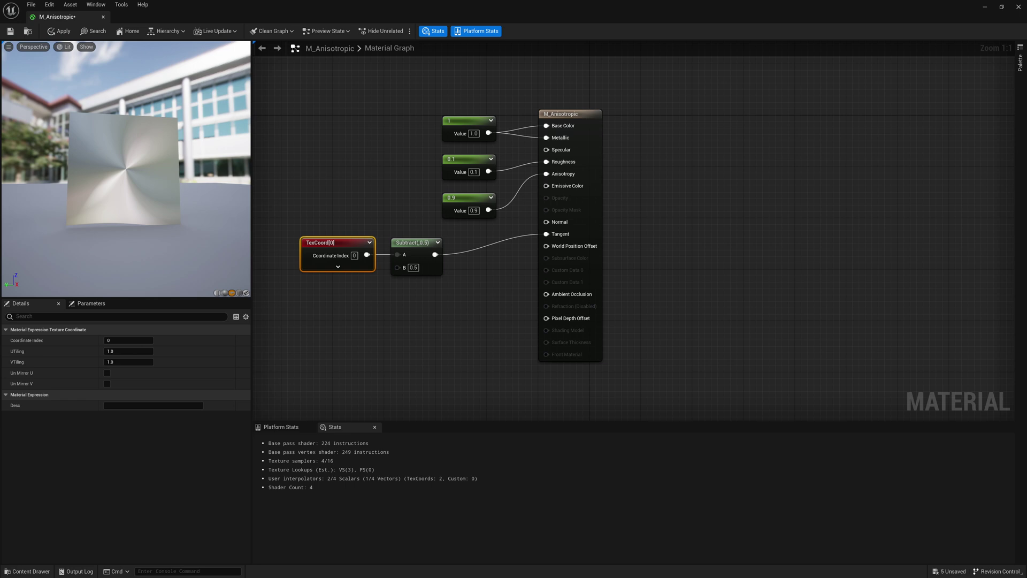
pyautogui.moveTo(119, 142)
pyautogui.mouseDown()
pyautogui.moveTo(151, 164)
pyautogui.moveTo(119, 198)
pyautogui.moveTo(104, 160)
pyautogui.mouseUp()
pyautogui.press('Escape')
# Try a UTiling and VTiling of 3 on the TexCoord node and check the reflections on the plane.
pyautogui.moveTo(335, 246); pyautogui.dragTo(329, 246)
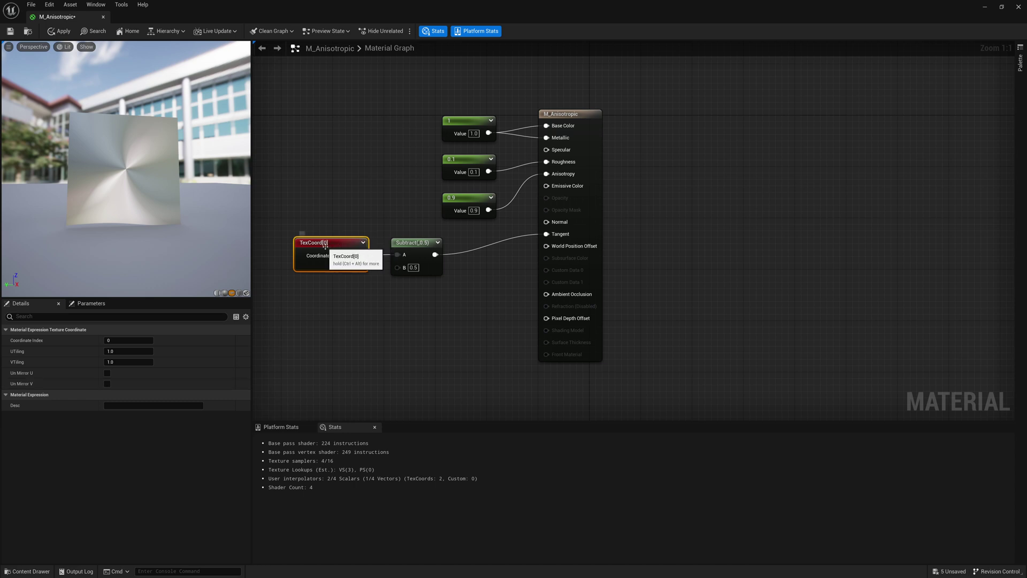
pyautogui.click(118, 351)
pyautogui.write('3')
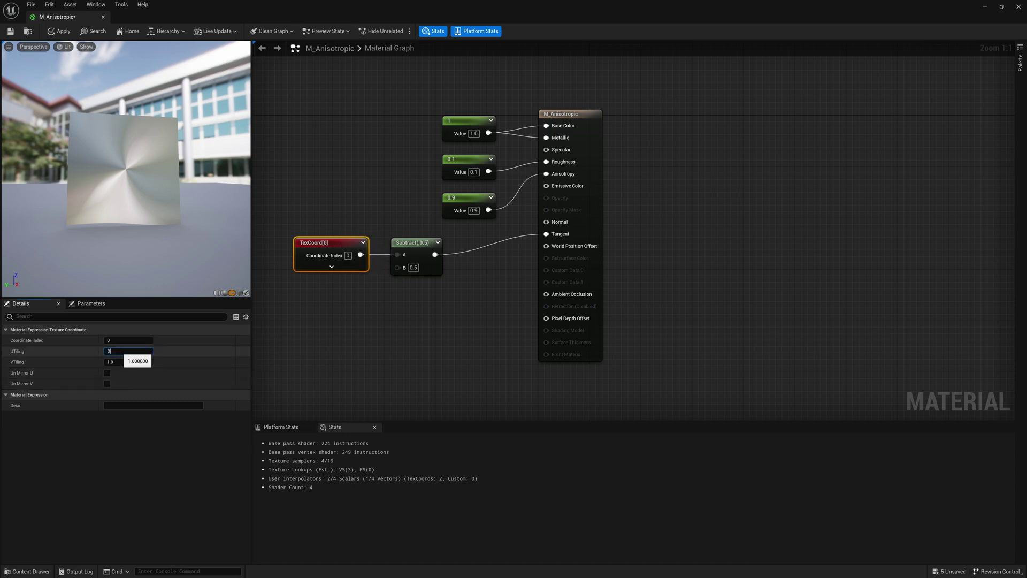
pyautogui.press('Tab')
pyautogui.write('3')
pyautogui.press('Return')
pyautogui.moveTo(105, 153)
pyautogui.mouseDown()
pyautogui.moveTo(122, 155)
pyautogui.moveTo(104, 153)
pyautogui.mouseUp()
# Set the TexCoord node's UTiling and VTiling back to 1.
pyautogui.click(129, 351)
pyautogui.write('1')
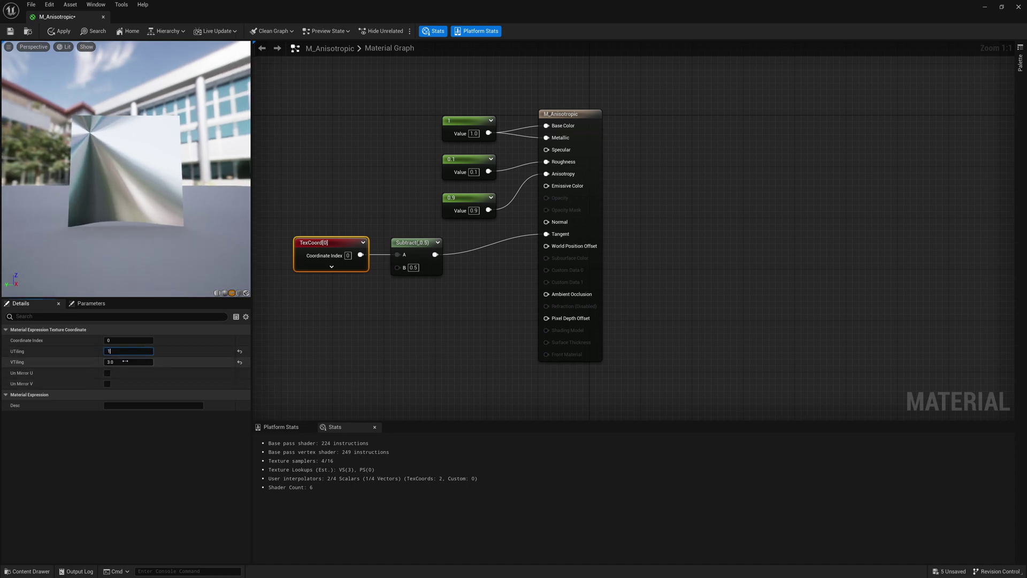
pyautogui.press('Tab')
pyautogui.write('1')
pyautogui.press('Return')
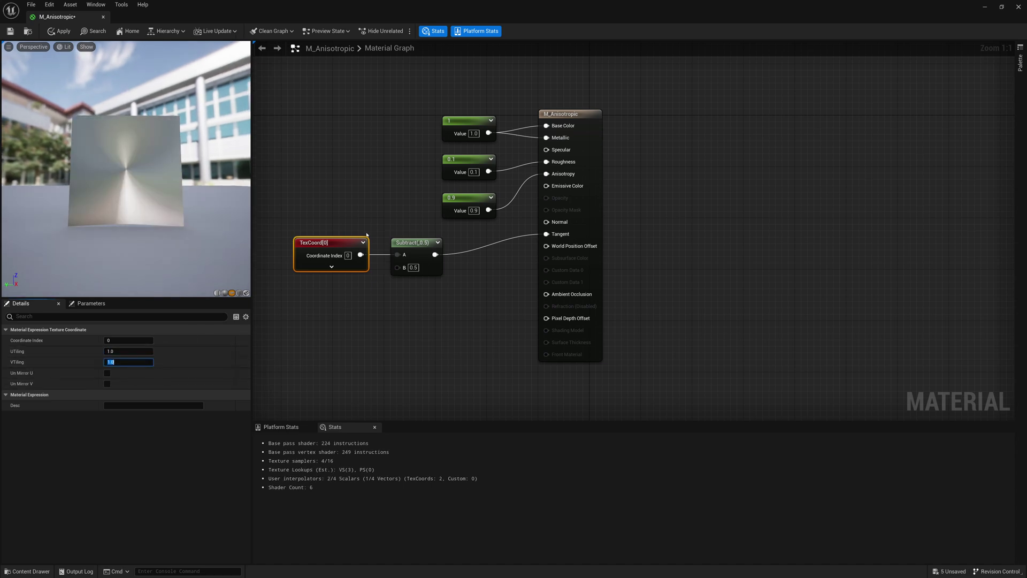
# Move the TexCoord node farther from the Subtract node to make room between them, and preview it on the plane.
pyautogui.moveTo(368, 234); pyautogui.dragTo(395, 228, button='right')
pyautogui.moveTo(370, 234); pyautogui.dragTo(322, 236)
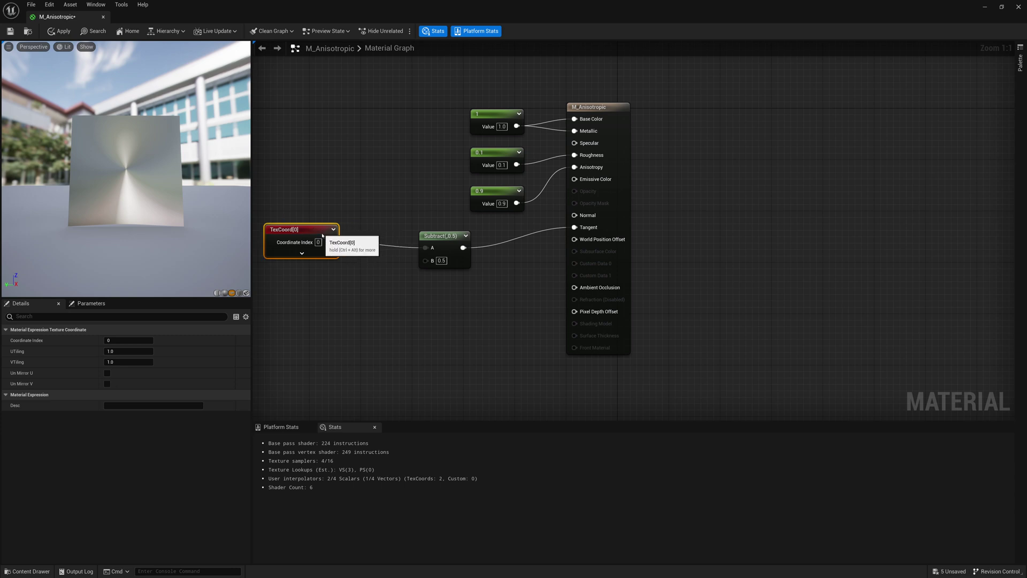
pyautogui.rightClick(321, 236)
pyautogui.click(324, 252)
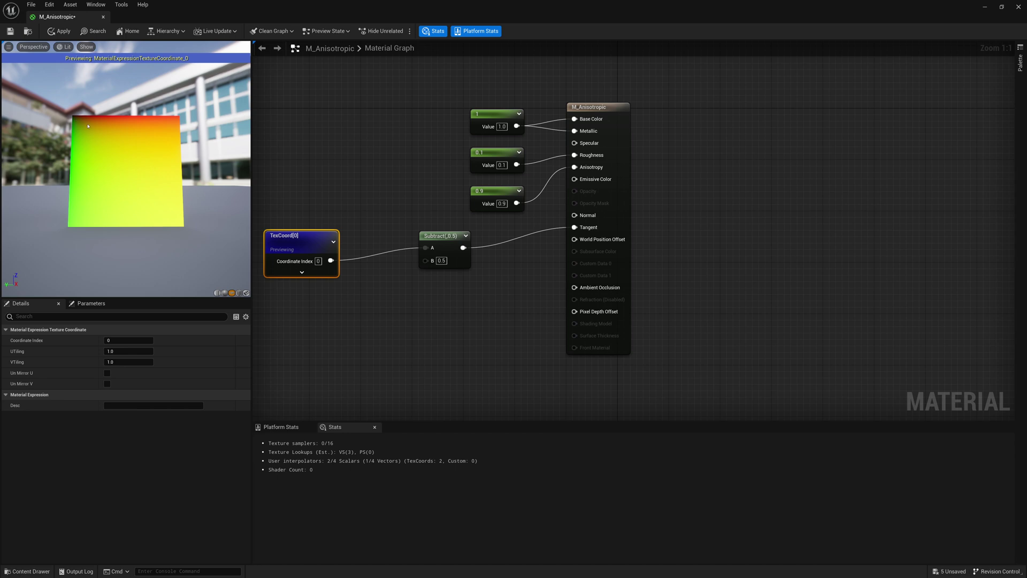
# Add a Multiply node below TexCoord, feed the TexCoord output into its A input and set B to 5.
pyautogui.rightClick(335, 293)
pyautogui.write('mul')
pyautogui.press('Return')
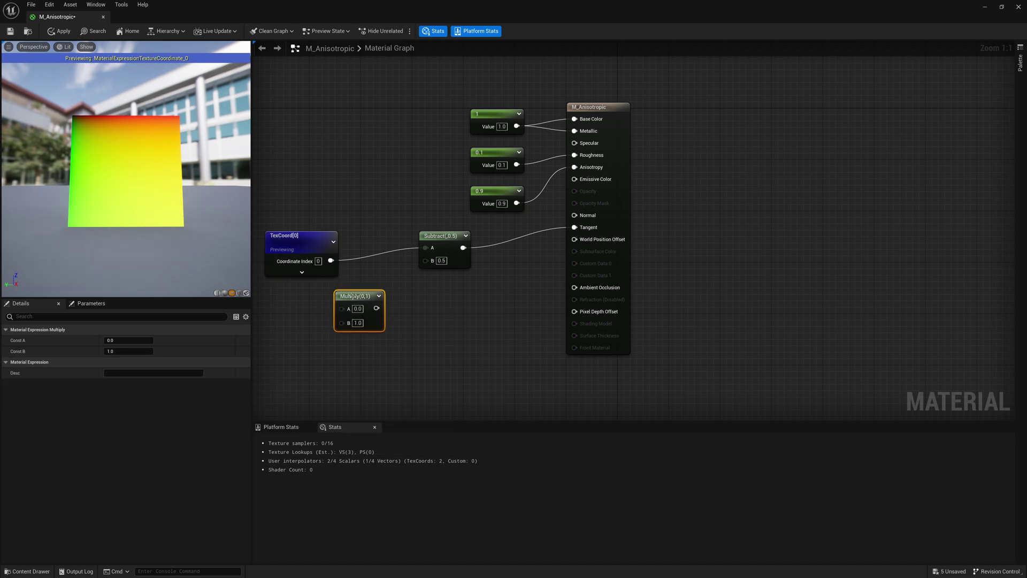
pyautogui.moveTo(331, 261); pyautogui.dragTo(382, 275)
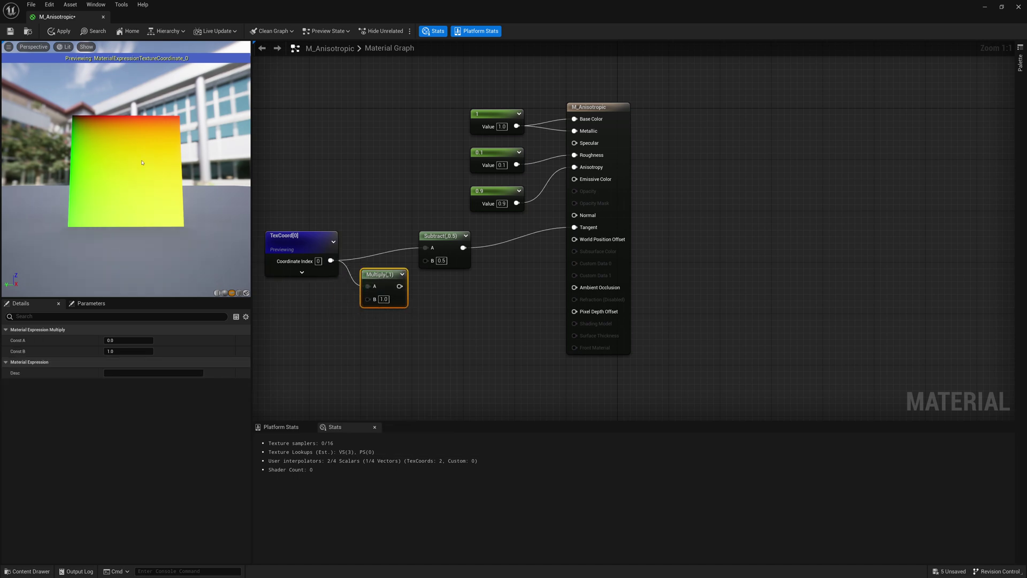
pyautogui.click(384, 299)
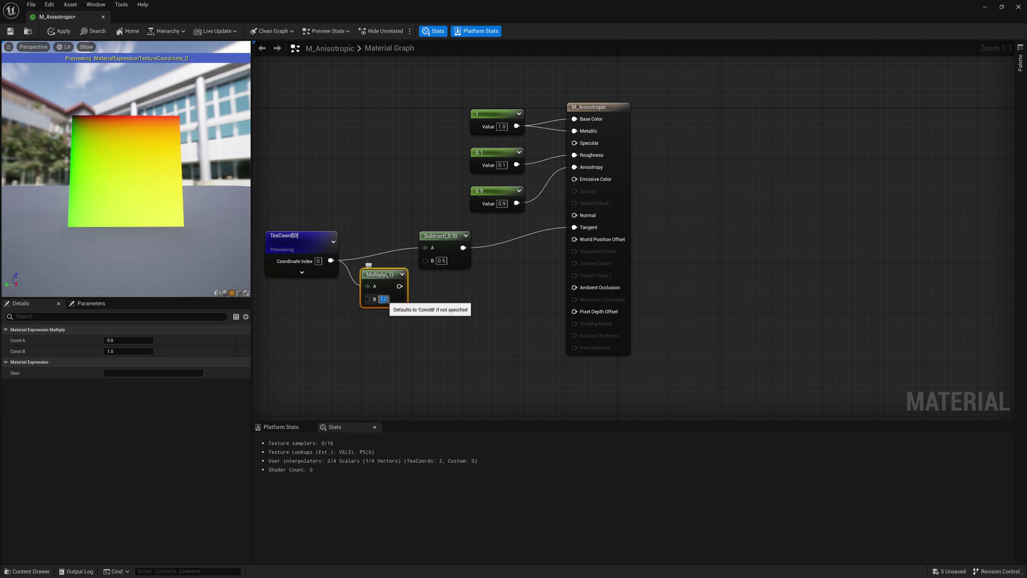
pyautogui.write('5')
# Preview the Multiply node's result on the plane.
pyautogui.rightClick(381, 271)
pyautogui.rightClick(374, 276)
pyautogui.click(376, 292)
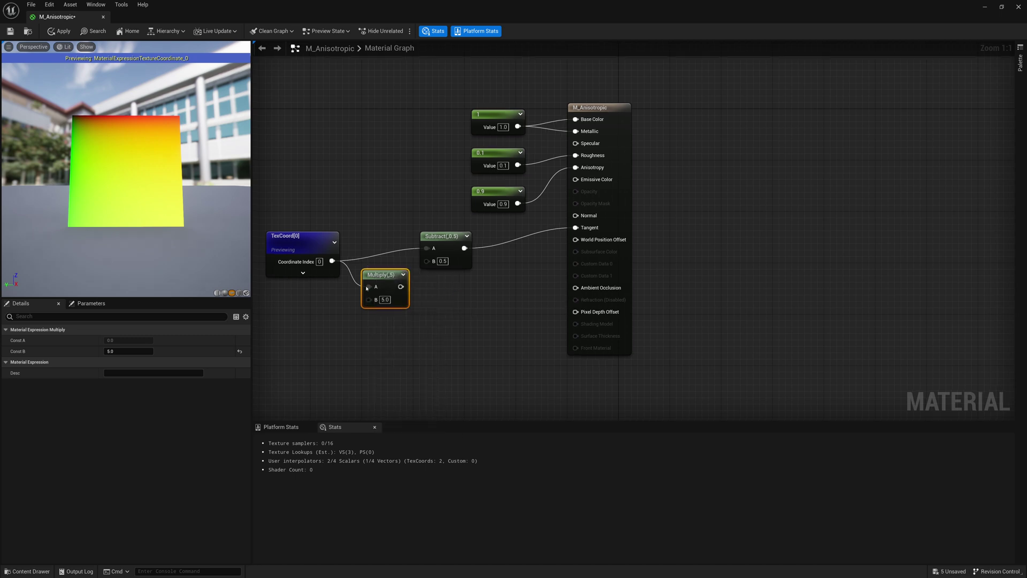
pyautogui.press('space')
# Add a Frac node beside Multiply, feed it the Multiply output, and preview its result on the plane.
pyautogui.rightClick(416, 341)
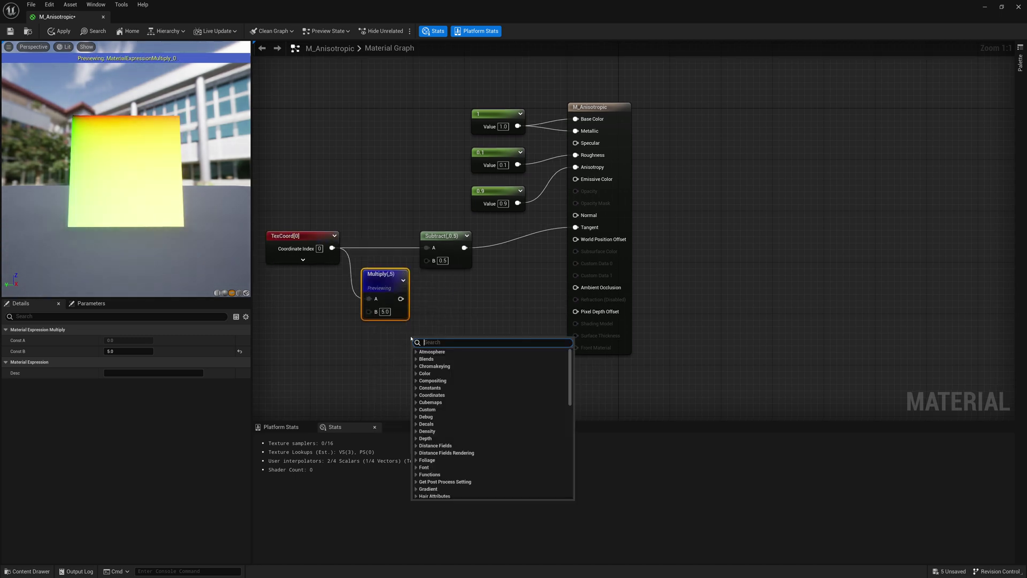
pyautogui.write('frac')
pyautogui.press('Return')
pyautogui.moveTo(416, 341); pyautogui.dragTo(424, 287)
pyautogui.rightClick(438, 298)
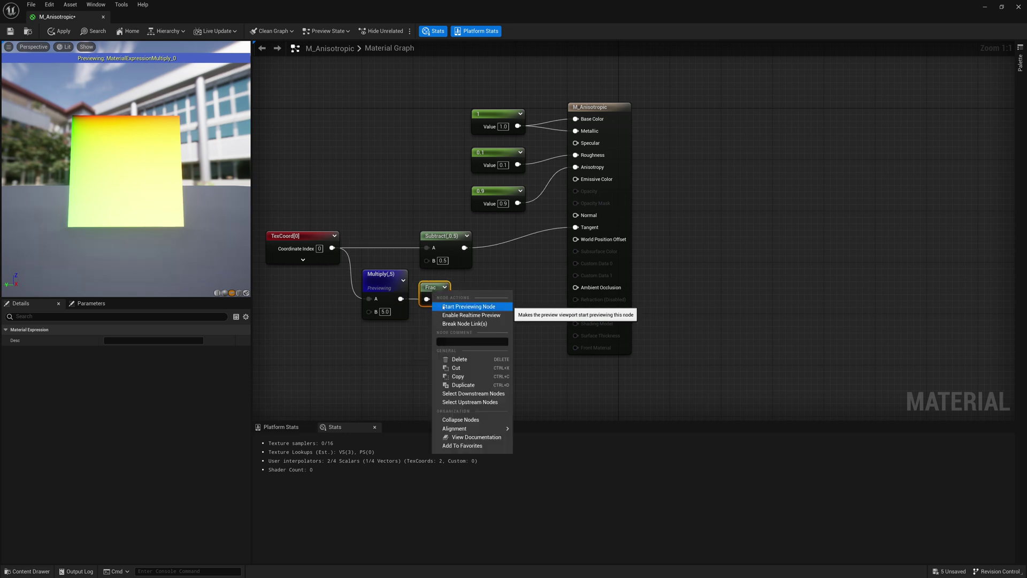
pyautogui.click(469, 307)
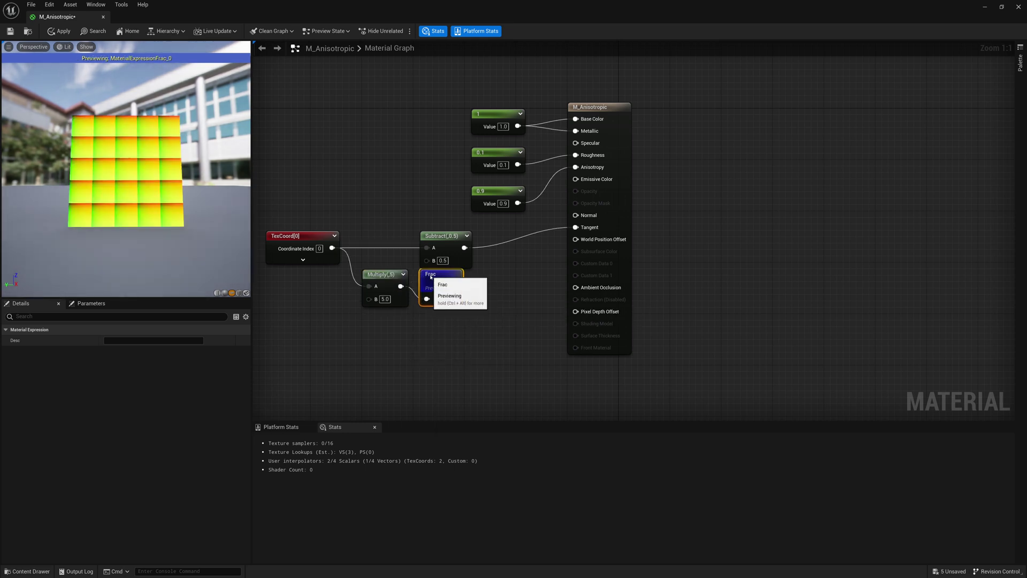
pyautogui.moveTo(432, 282); pyautogui.dragTo(433, 275)
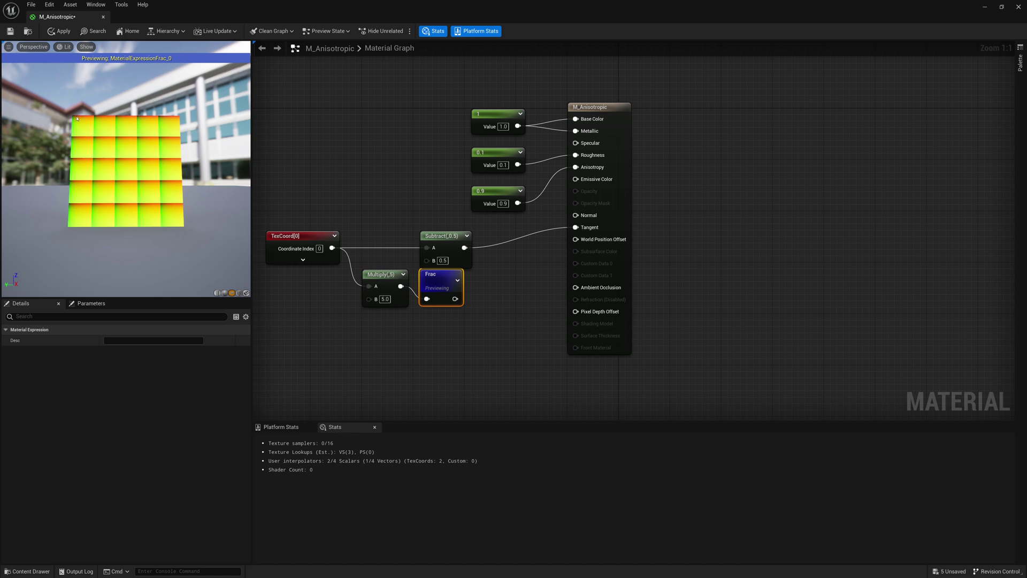
# Delete the Subtract node connected to Tangent and stop previewing the Frac node.
pyautogui.click(428, 240)
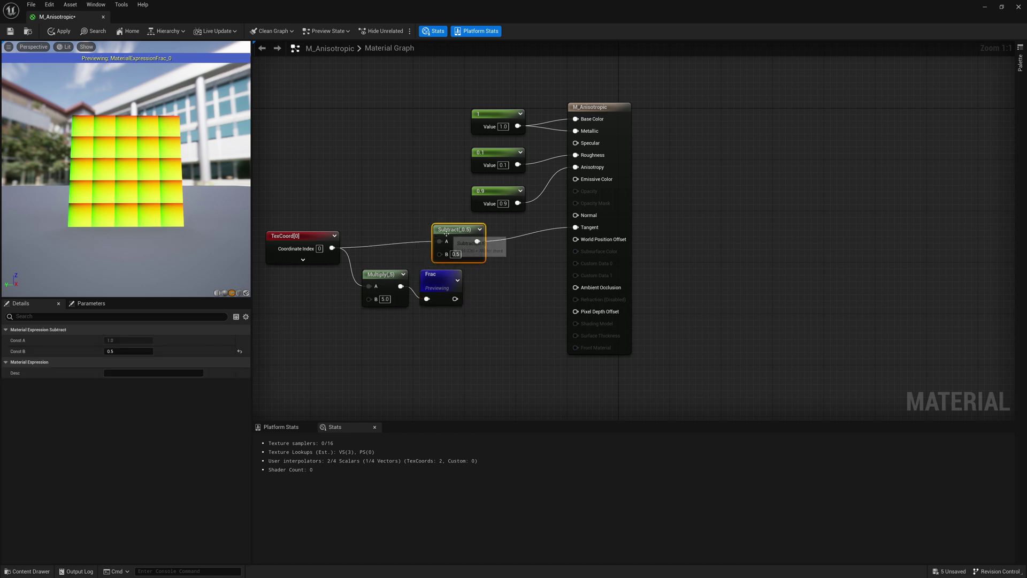
pyautogui.press('Delete')
pyautogui.rightClick(440, 285)
pyautogui.click(455, 298)
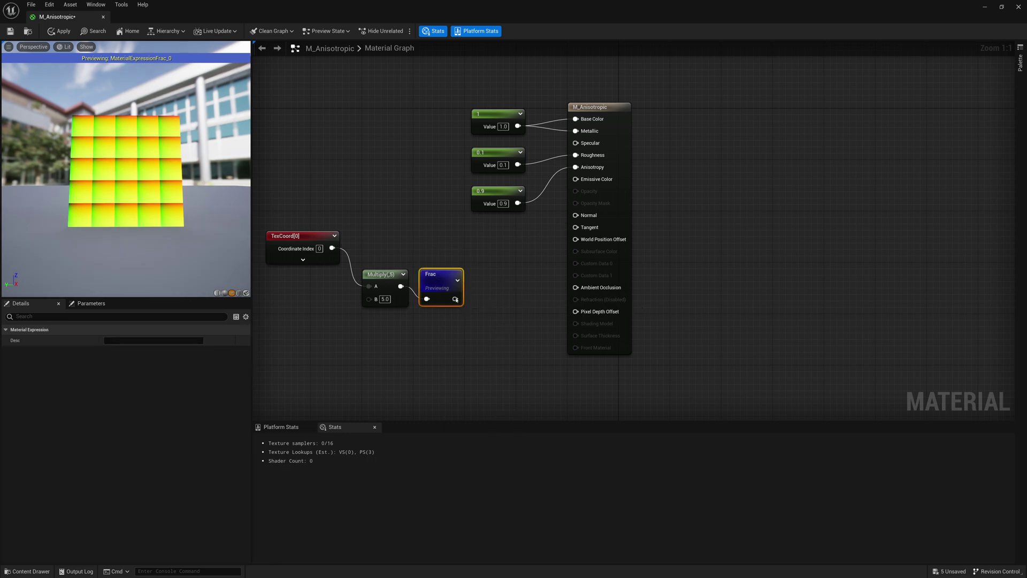
# Line up Multiply and Frac with TexCoord, and move the three nodes farther from the material output.
pyautogui.keyDown('ctrl'); pyautogui.click(388, 282); pyautogui.keyUp('ctrl')
pyautogui.moveTo(388, 282); pyautogui.dragTo(376, 244)
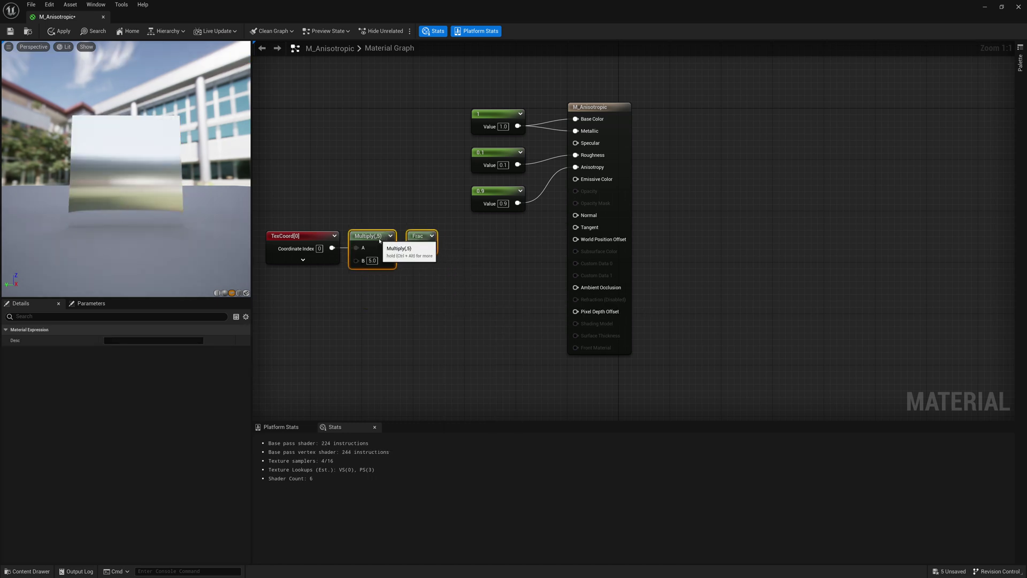
pyautogui.click(395, 318)
pyautogui.moveTo(435, 191); pyautogui.dragTo(307, 280)
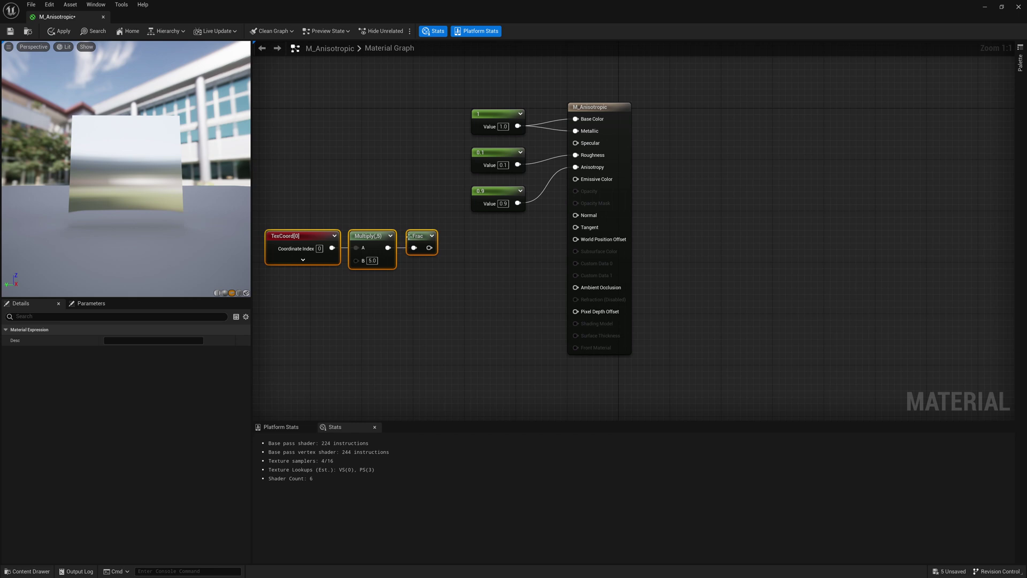
pyautogui.moveTo(398, 230); pyautogui.dragTo(444, 250, button='right')
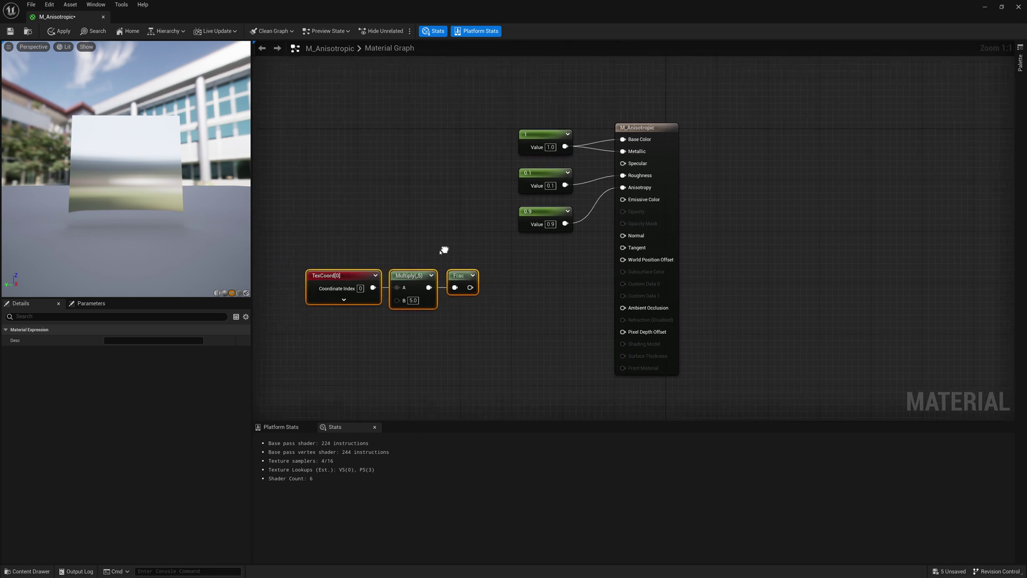
pyautogui.click(460, 267)
pyautogui.moveTo(480, 254); pyautogui.dragTo(364, 303)
pyautogui.moveTo(456, 267); pyautogui.dragTo(444, 267)
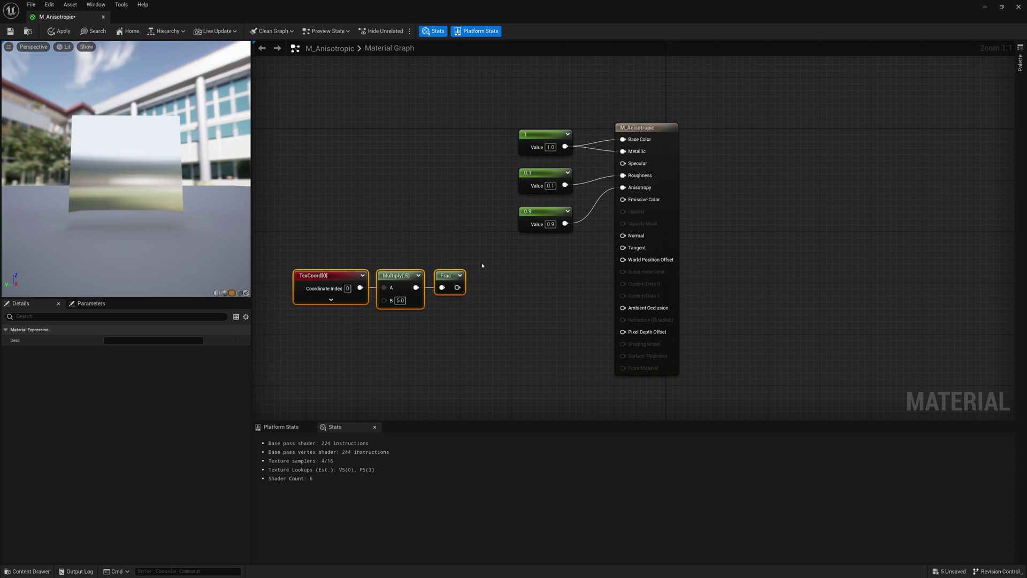
pyautogui.click(453, 337)
# Preview the Frac node and feed its output into input A of a new Subtract node with B set to 0.5.
pyautogui.rightClick(464, 293)
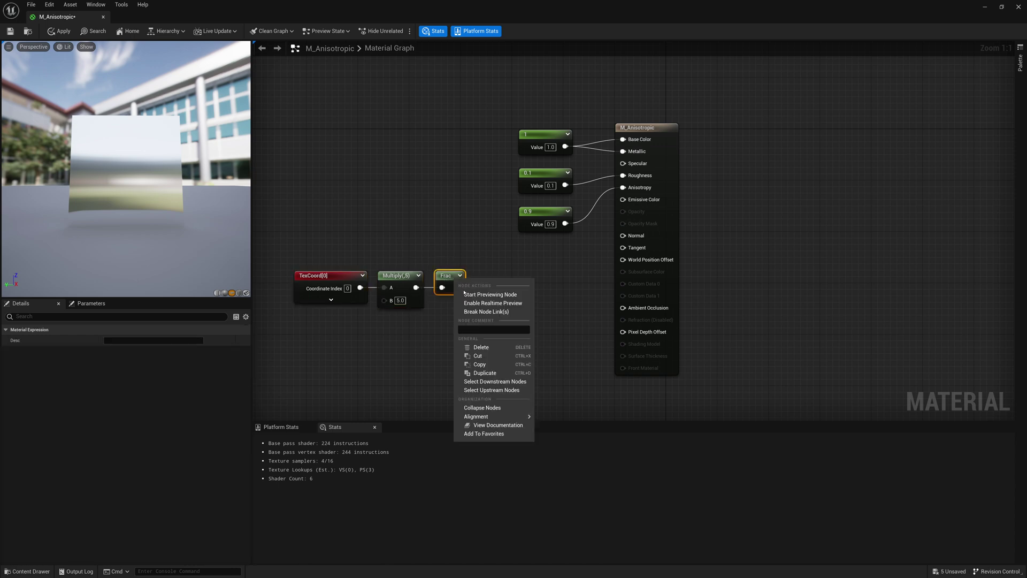
pyautogui.click(489, 295)
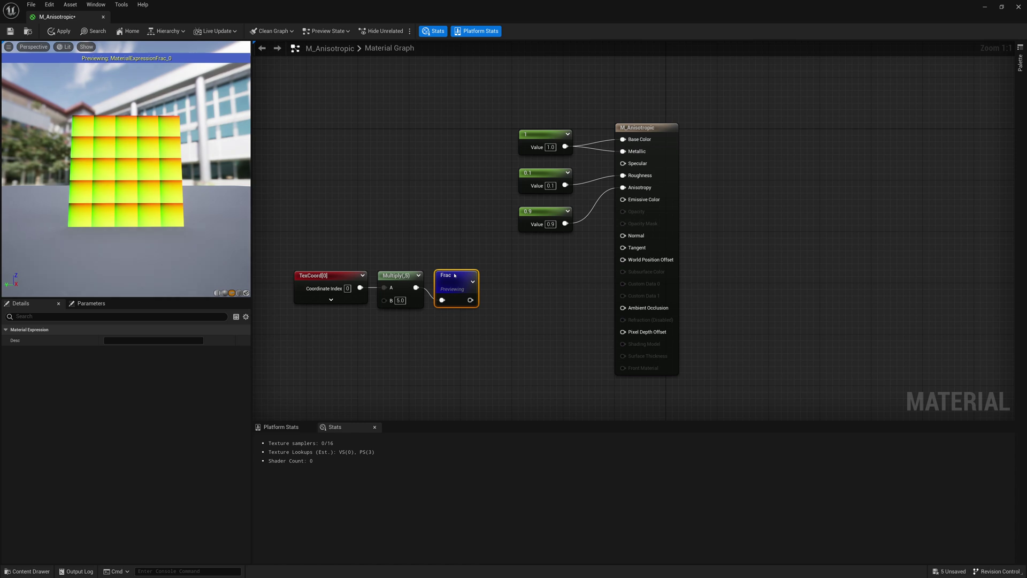
pyautogui.rightClick(490, 293)
pyautogui.write('sub')
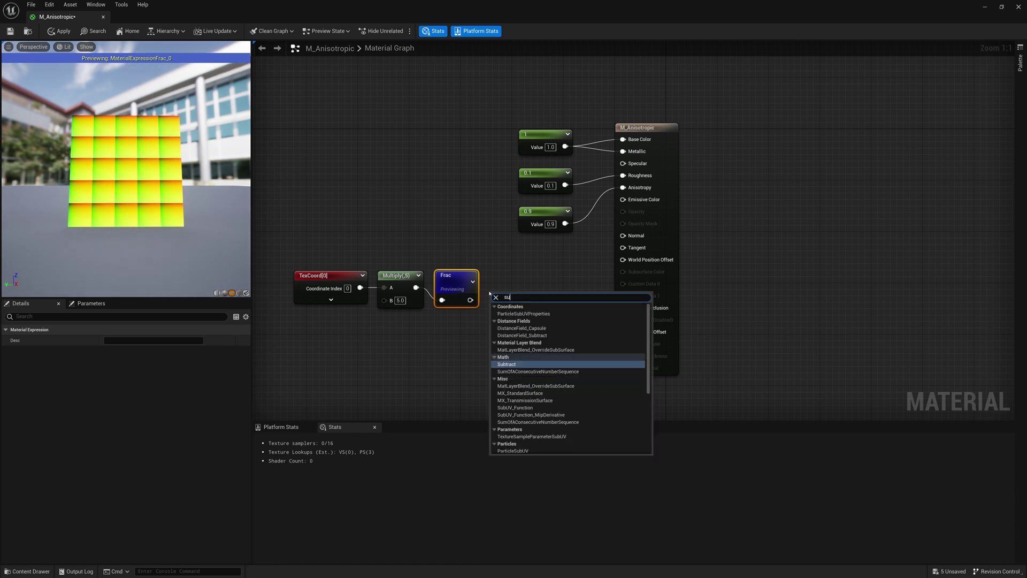
pyautogui.press('Return')
pyautogui.moveTo(470, 301); pyautogui.dragTo(505, 314)
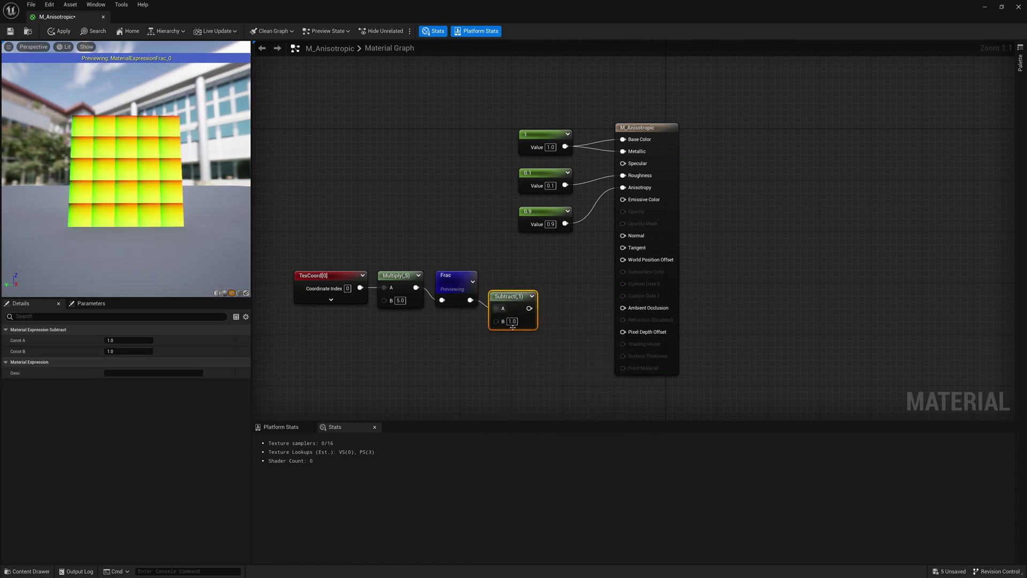
pyautogui.click(512, 322)
pyautogui.write('0.5')
pyautogui.press('Return')
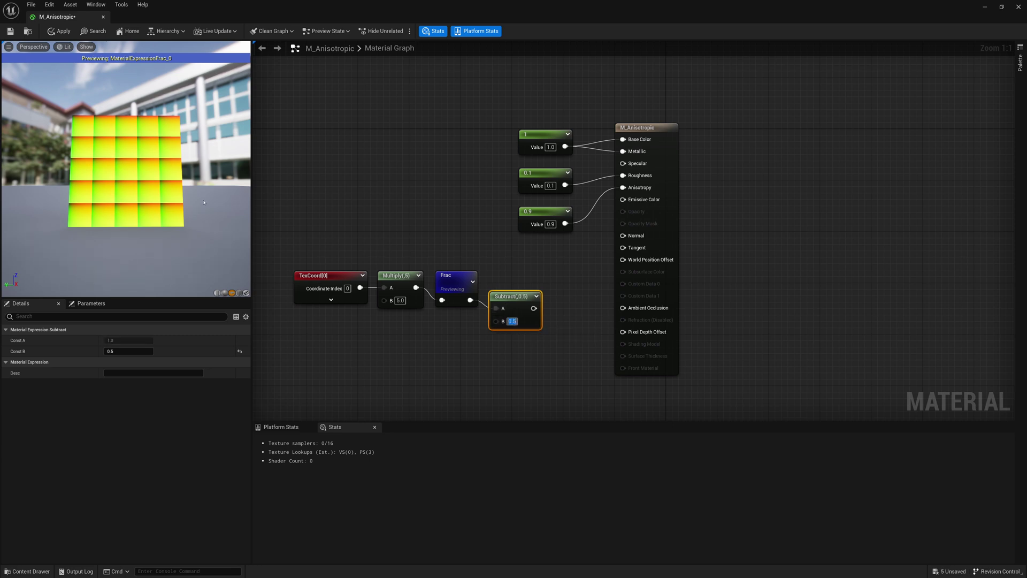
# Move the Subtract node slightly closer to Frac and preview its result on the plane.
pyautogui.moveTo(489, 294); pyautogui.dragTo(486, 285)
pyautogui.rightClick(508, 293)
pyautogui.click(535, 302)
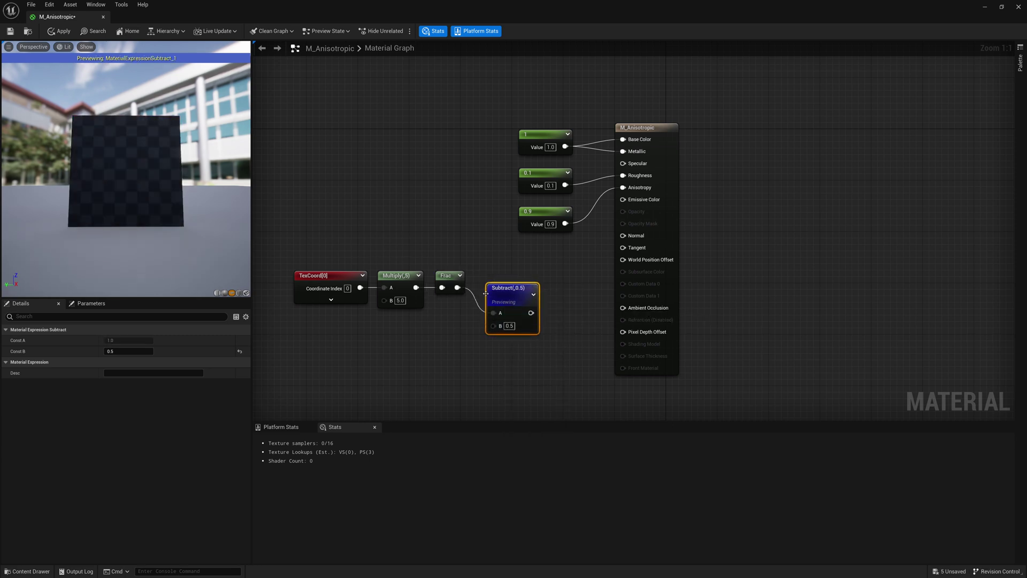
# Connect the Subtract output to the material's Tangent input and stop previewing the Subtract node.
pyautogui.moveTo(531, 313); pyautogui.dragTo(623, 248)
pyautogui.rightClick(506, 307)
pyautogui.click(523, 323)
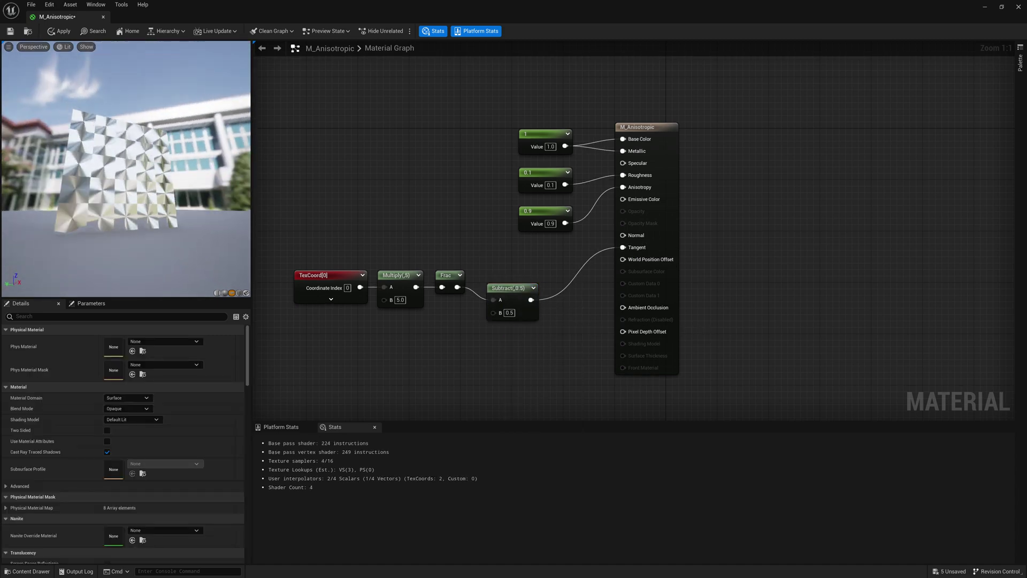
# Examine the tiled anisotropic reflections on the plane from several angles, and switch the preview mesh to the cube.
pyautogui.moveTo(126, 169)
pyautogui.mouseDown()
pyautogui.moveTo(152, 168)
pyautogui.moveTo(134, 169)
pyautogui.mouseUp()
pyautogui.moveTo(133, 169); pyautogui.dragTo(134, 201, button='right')
pyautogui.moveTo(134, 200); pyautogui.dragTo(108, 174)
pyautogui.moveTo(198, 259); pyautogui.dragTo(234, 263)
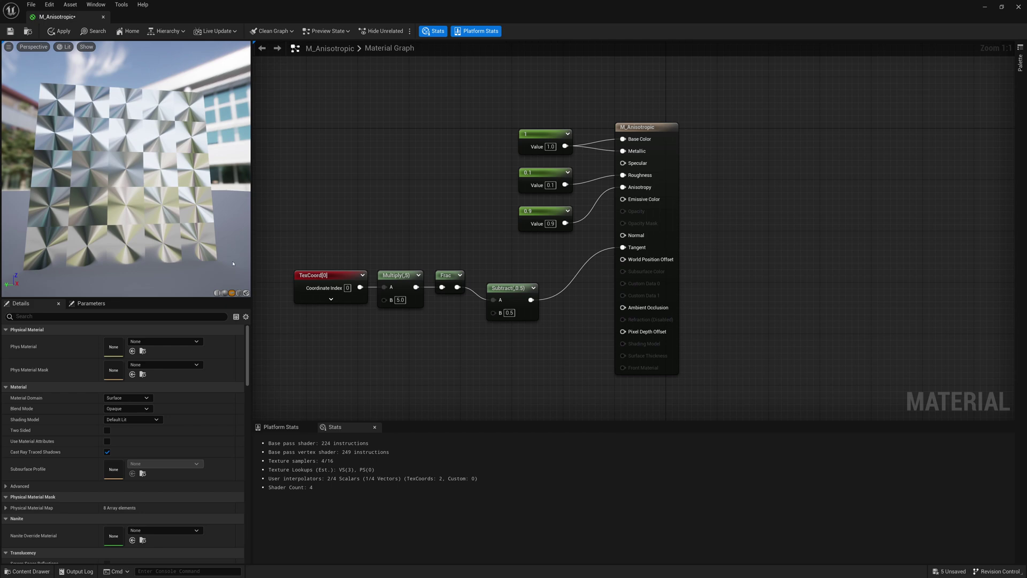
pyautogui.click(239, 293)
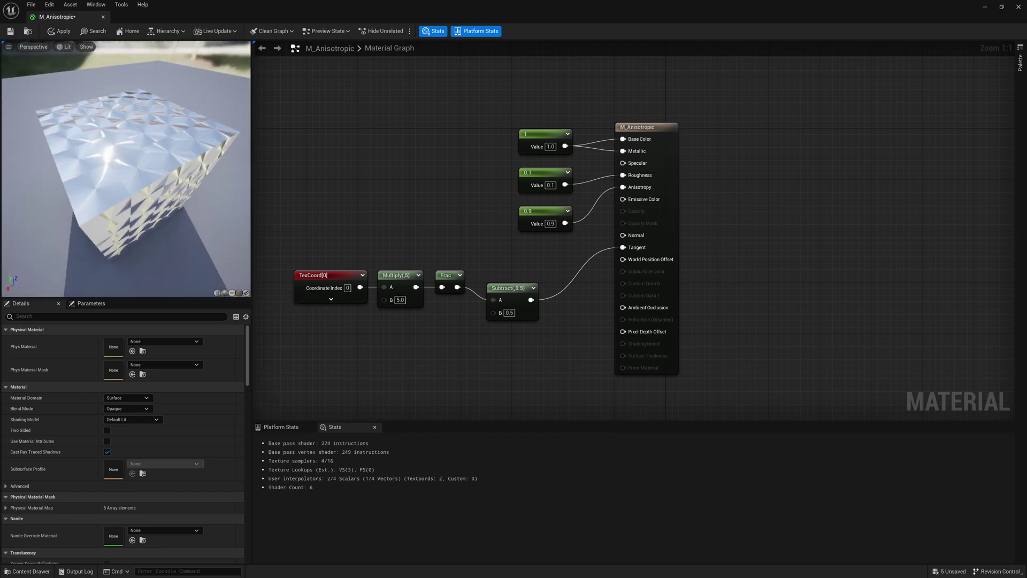
pyautogui.moveTo(126, 177); pyautogui.dragTo(171, 133)
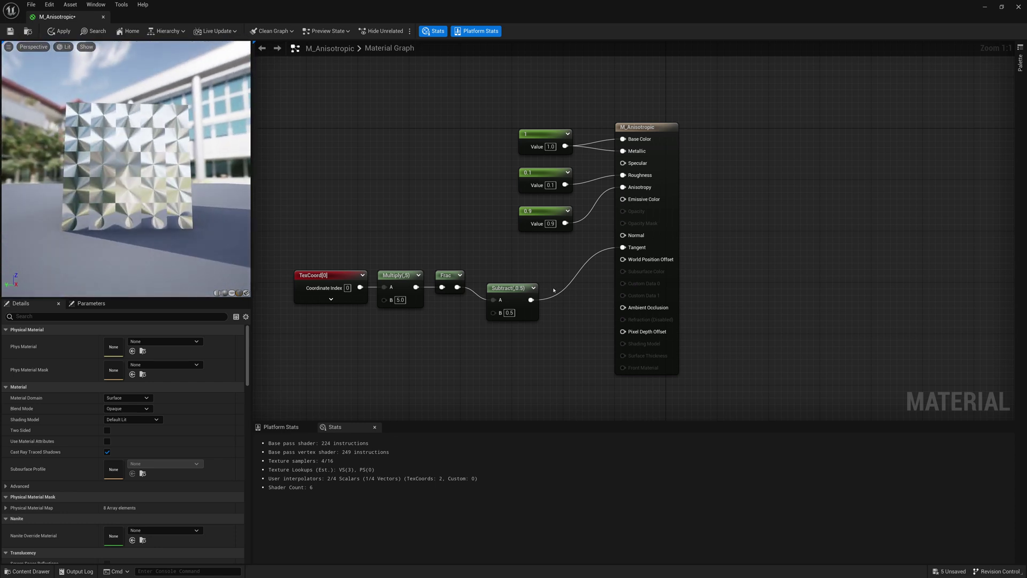
# Line up Subtract with Frac, move the four coordinate nodes closer to the material output, and view the cube from another angle.
pyautogui.moveTo(518, 288); pyautogui.dragTo(547, 268)
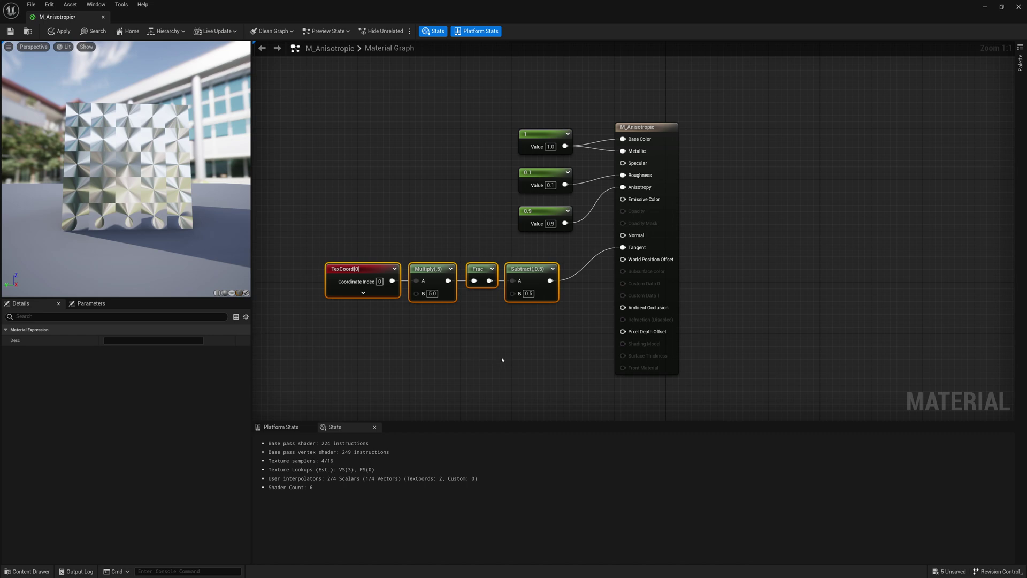
pyautogui.moveTo(127, 169); pyautogui.dragTo(160, 188)
# Add the T_radialConic_M texture to the material graph as a Texture Sample and place it below the TexCoord node.
pyautogui.moveTo(344, 2); pyautogui.dragTo(428, 73)
pyautogui.moveTo(255, 475); pyautogui.dragTo(432, 195)
pyautogui.doubleClick(488, 83)
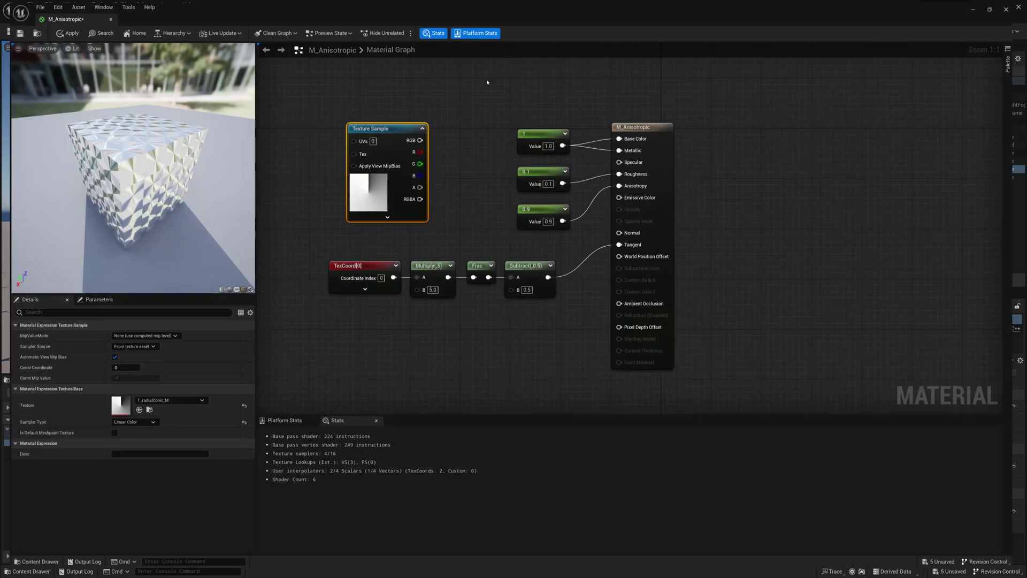
pyautogui.moveTo(393, 134); pyautogui.dragTo(361, 320)
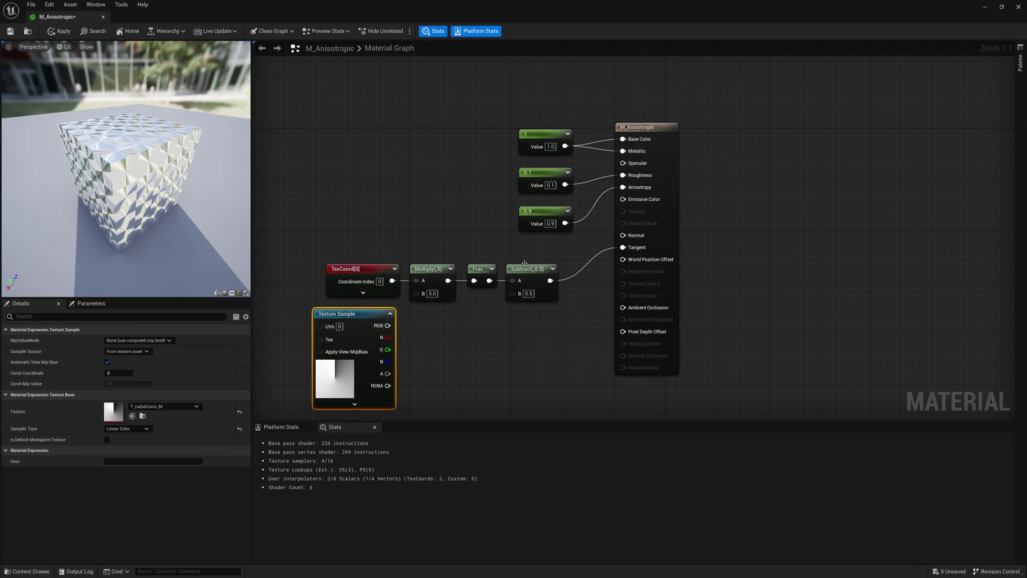
# Delete the TexCoord, Multiply, Frac and Subtract nodes, and move the Texture Sample up into the freed space.
pyautogui.moveTo(538, 245); pyautogui.dragTo(374, 280)
pyautogui.press('Delete')
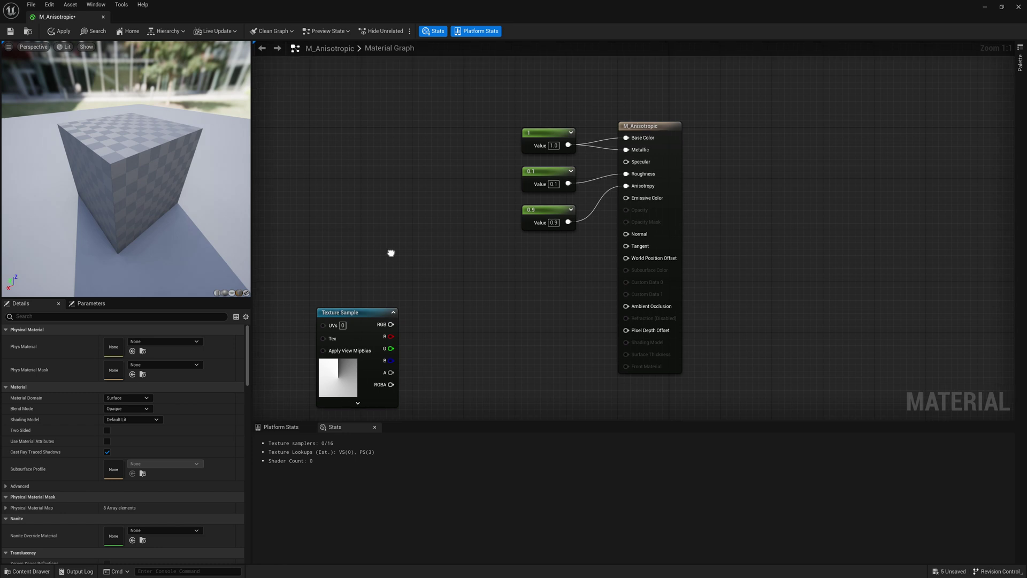
pyautogui.moveTo(390, 252); pyautogui.dragTo(470, 224, button='right')
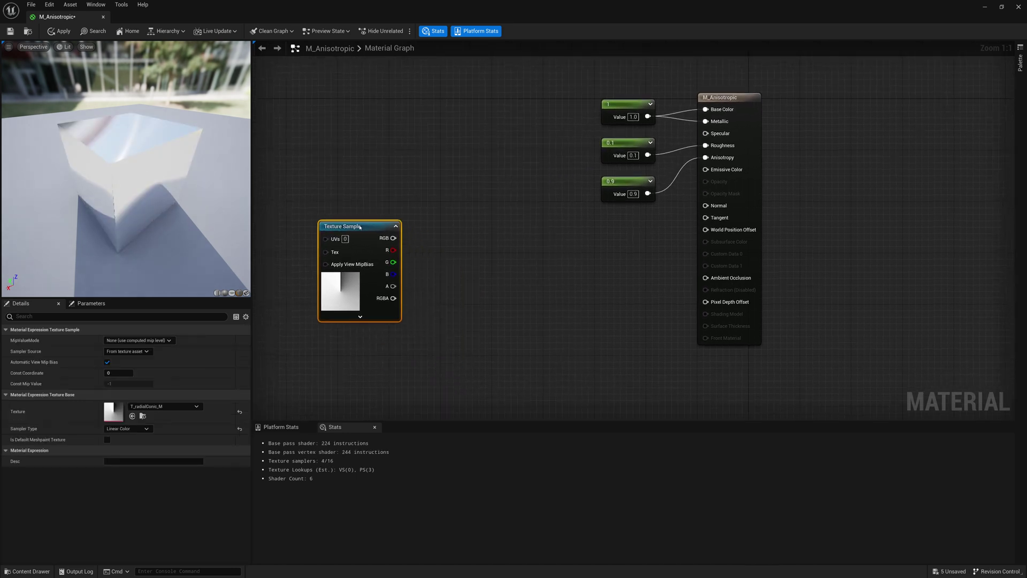
pyautogui.moveTo(359, 227); pyautogui.dragTo(347, 227)
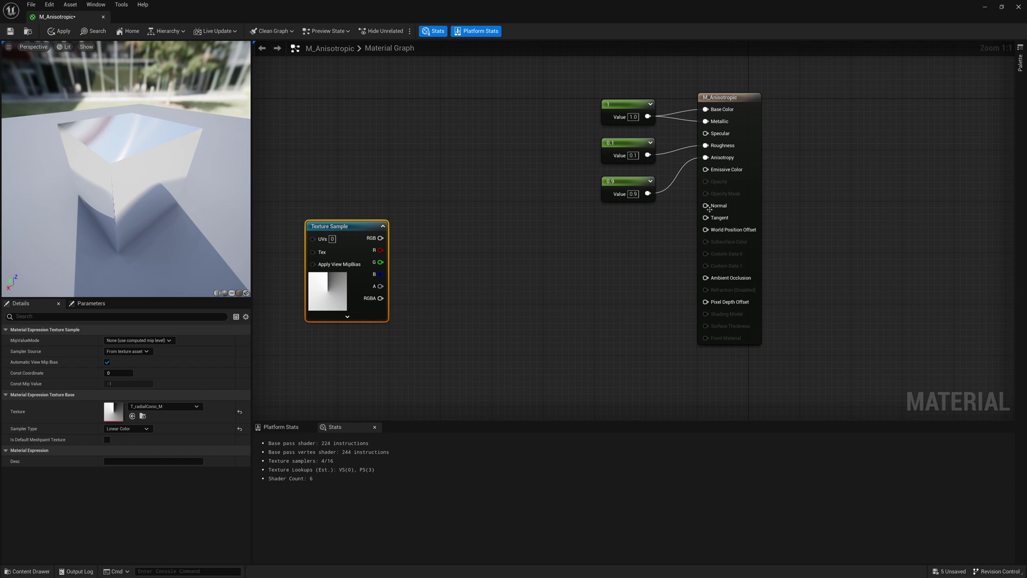
# Add a Sine node fed by the Texture Sample's RGB output.
pyautogui.moveTo(714, 221)
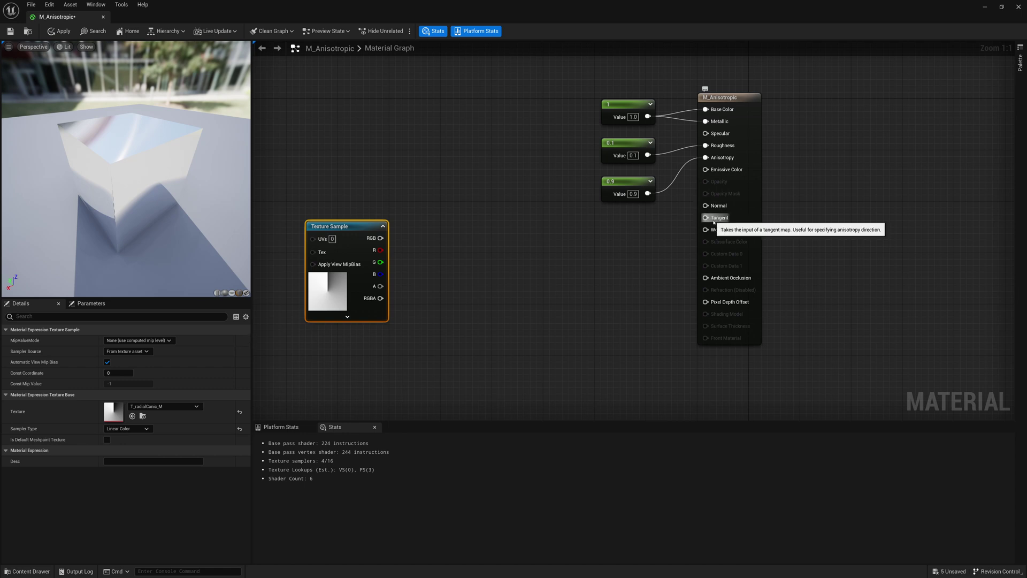
pyautogui.moveTo(206, 206)
pyautogui.mouseDown()
pyautogui.moveTo(268, 174)
pyautogui.moveTo(228, 214)
pyautogui.moveTo(206, 201)
pyautogui.mouseUp()
pyautogui.moveTo(354, 251); pyautogui.dragTo(433, 201)
pyautogui.write('si')
pyautogui.press('Return')
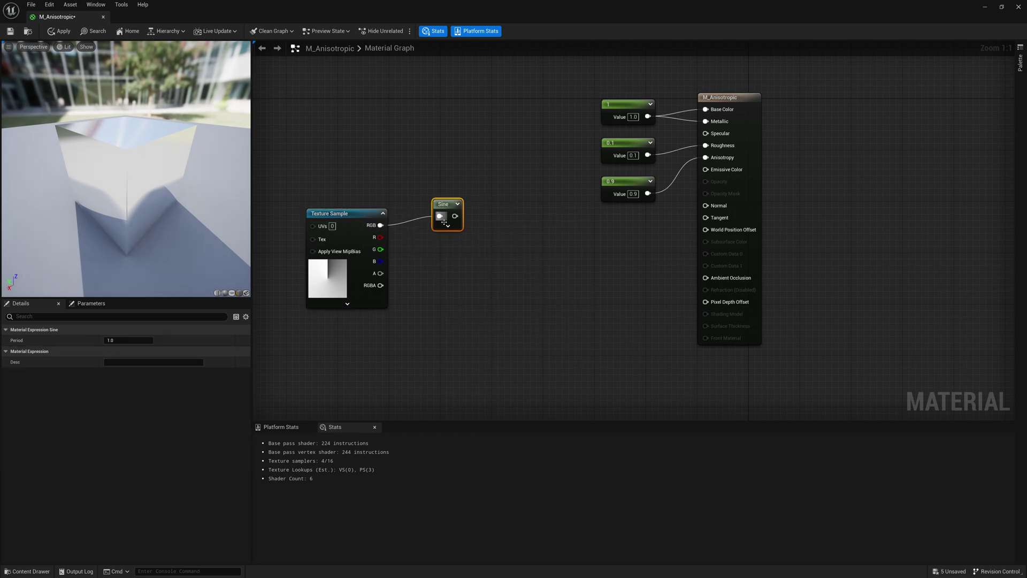
# Add a Cosine node fed by the Texture Sample's RGB output, and stack Sine and Cosine closer to the Texture Sample.
pyautogui.moveTo(381, 225); pyautogui.dragTo(435, 260)
pyautogui.write('cos')
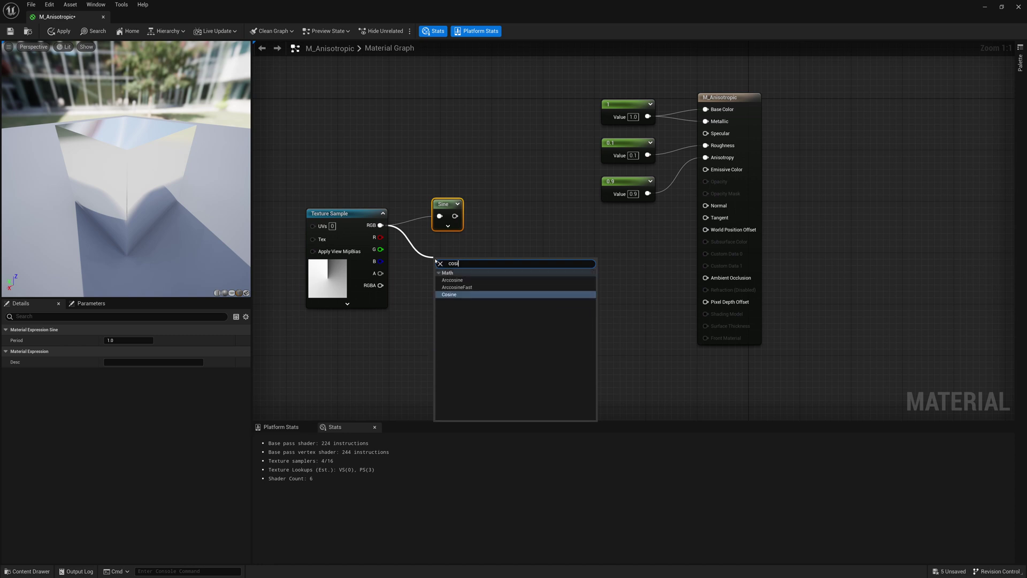
pyautogui.press('Return')
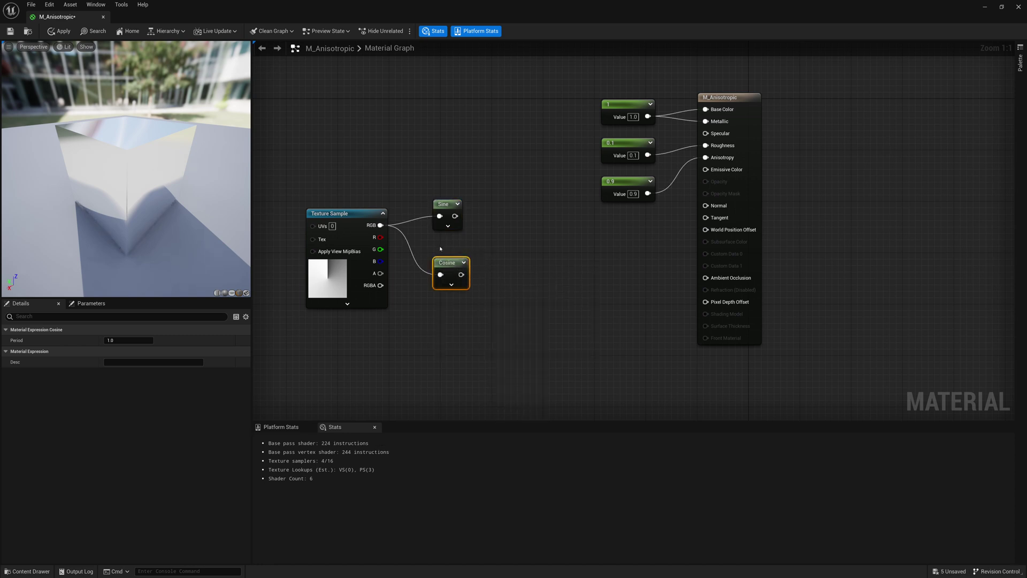
pyautogui.moveTo(449, 263); pyautogui.dragTo(443, 246)
pyautogui.moveTo(466, 193); pyautogui.dragTo(487, 229)
pyautogui.click(466, 224)
# Add an AppendMany node with the Sine output connected to R and the Cosine output connected to G.
pyautogui.click(457, 214)
pyautogui.write('append')
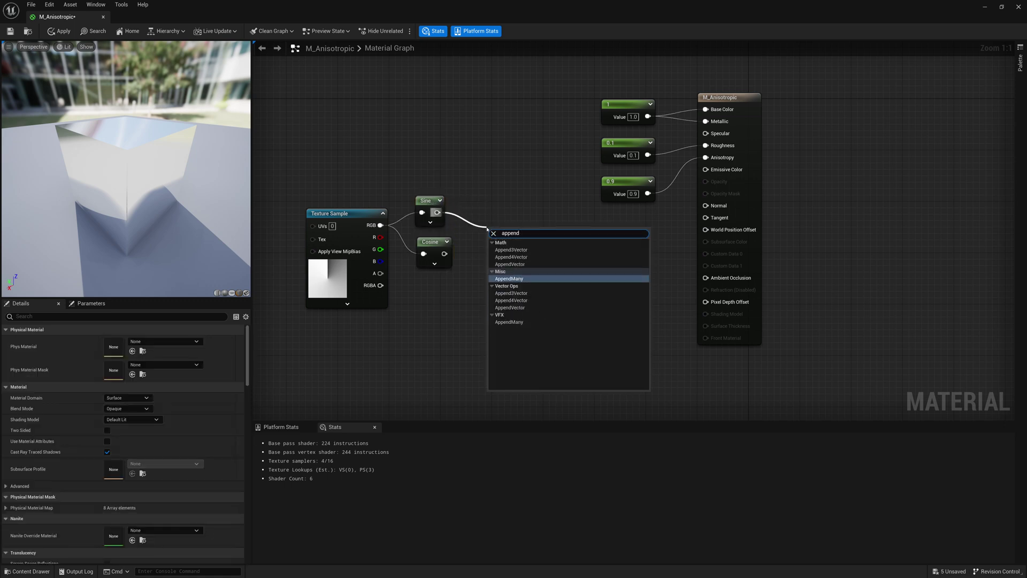
pyautogui.press('Return')
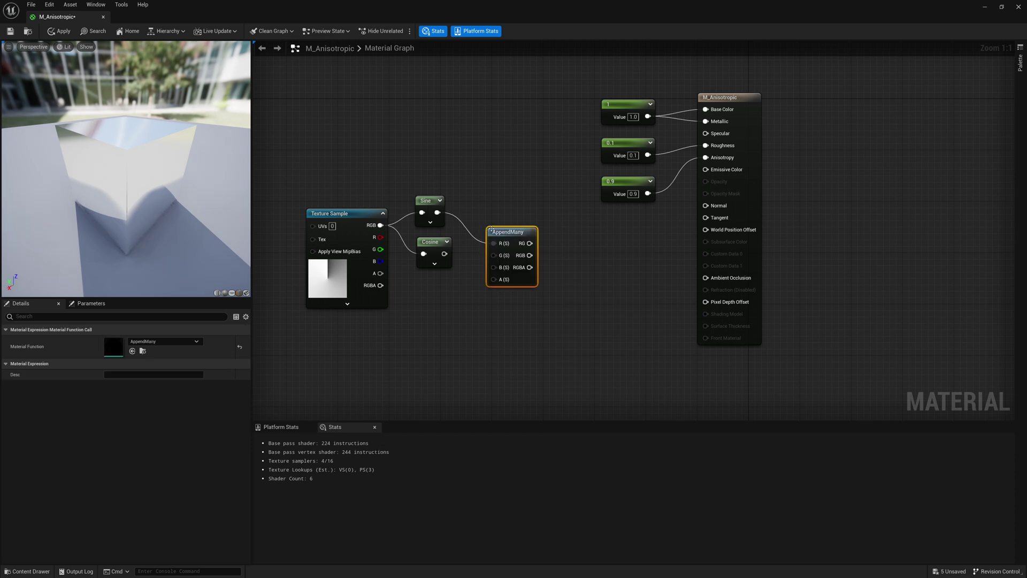
pyautogui.moveTo(498, 232); pyautogui.dragTo(490, 200)
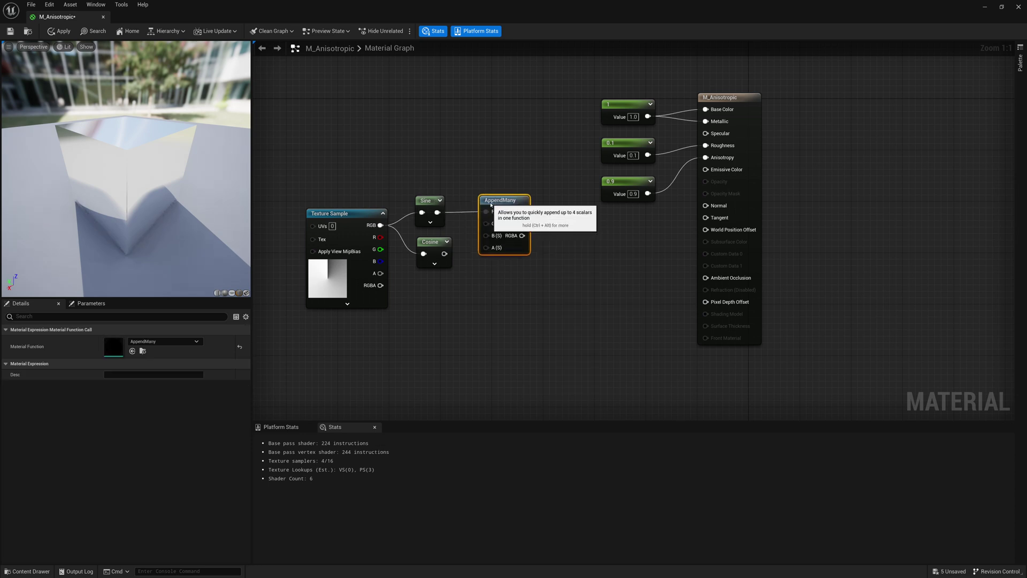
pyautogui.moveTo(444, 254); pyautogui.dragTo(486, 224)
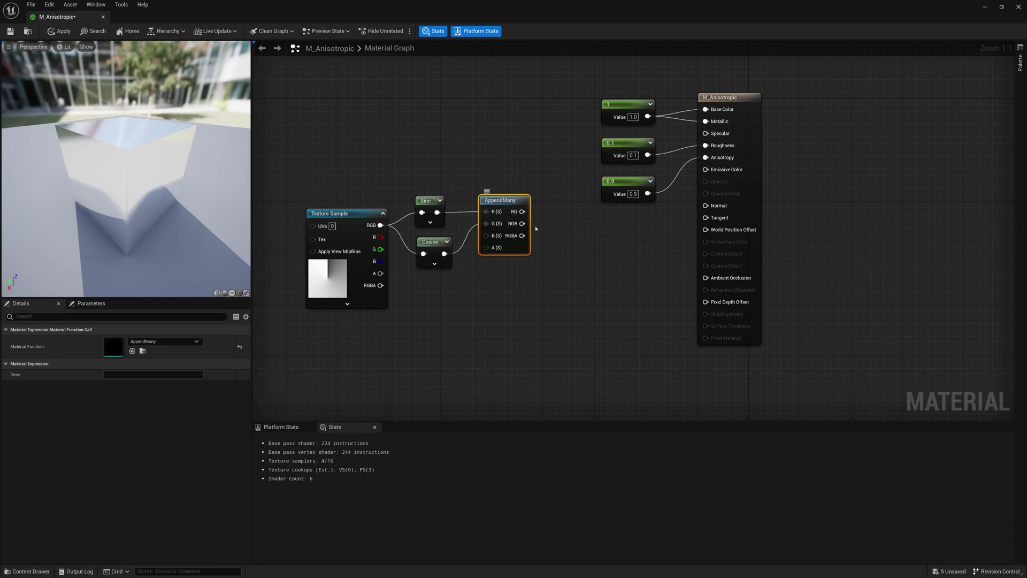
# Add a Normalize node fed by AppendMany's RGB output, and move the whole Texture Sample chain slightly lower in the graph.
pyautogui.moveTo(523, 224); pyautogui.dragTo(549, 239)
pyautogui.write('norm')
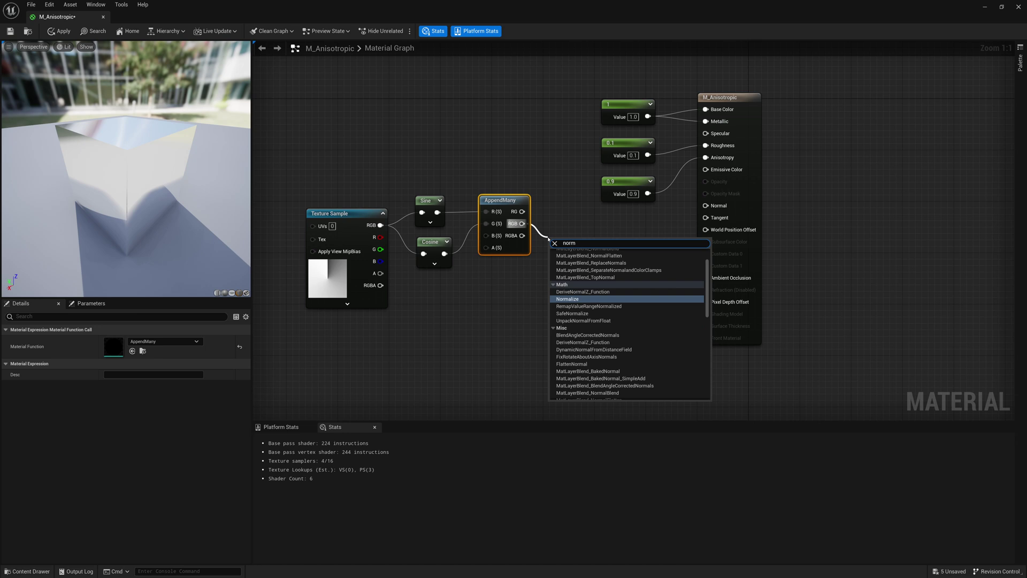
pyautogui.press('Return')
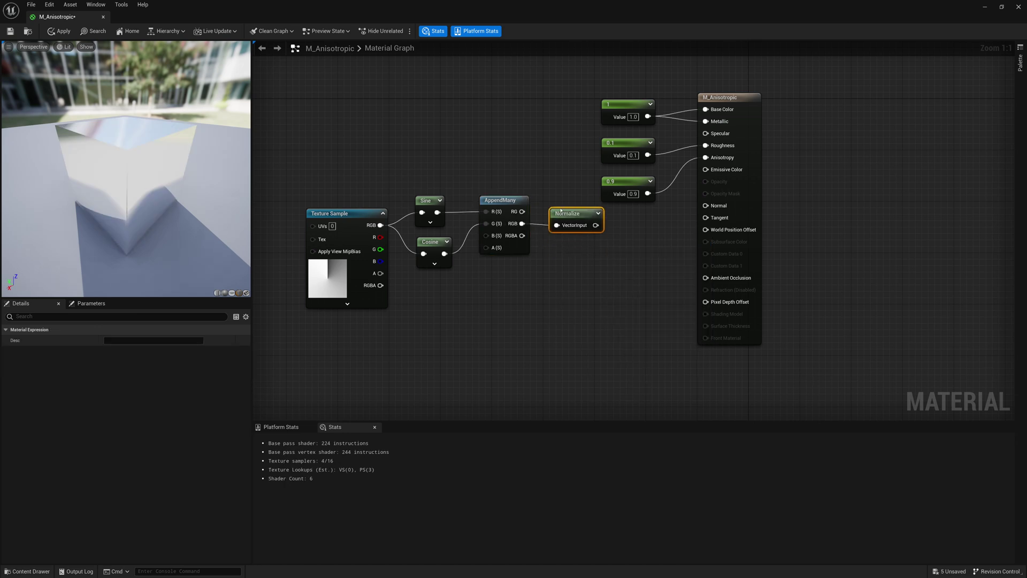
pyautogui.moveTo(561, 211); pyautogui.dragTo(554, 211)
pyautogui.moveTo(565, 174); pyautogui.dragTo(356, 320)
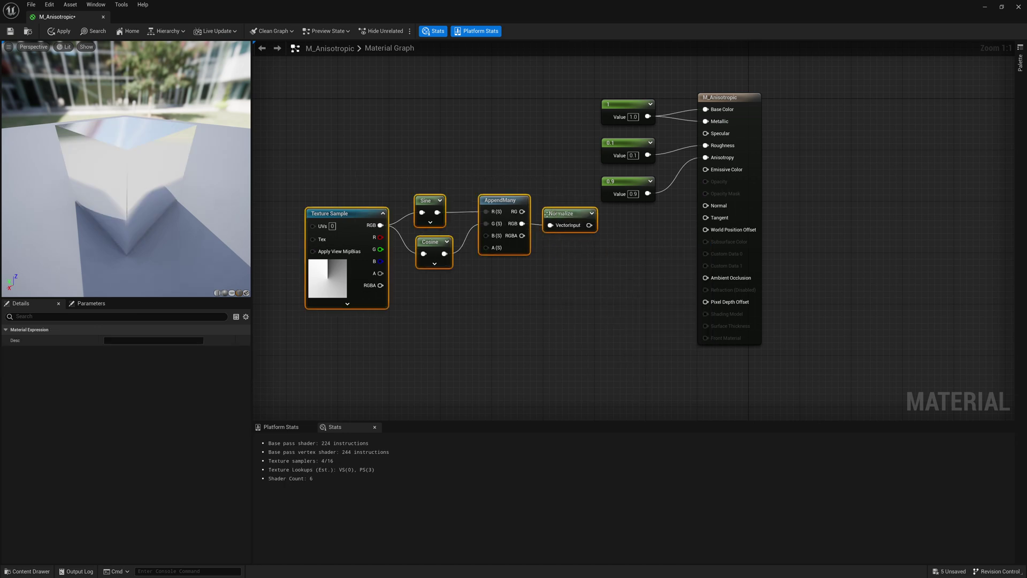
pyautogui.moveTo(546, 213); pyautogui.dragTo(552, 246)
pyautogui.click(561, 247)
# Preview the Normalize node on the cube, examine its front face, and check which texture the Texture Sample uses.
pyautogui.rightClick(569, 249)
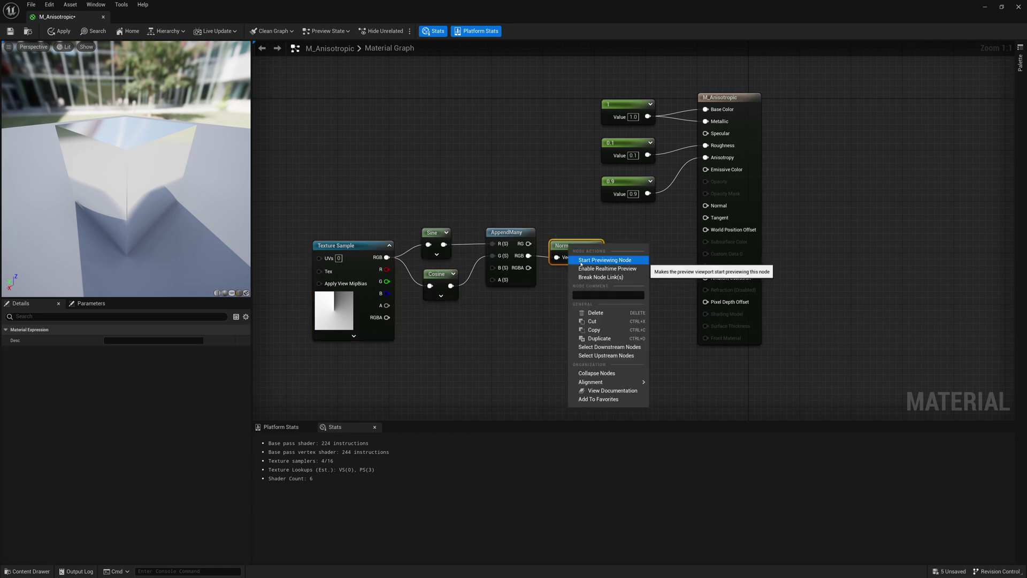
pyautogui.click(581, 260)
pyautogui.moveTo(143, 242); pyautogui.dragTo(121, 232)
pyautogui.moveTo(134, 219); pyautogui.dragTo(135, 196, button='right')
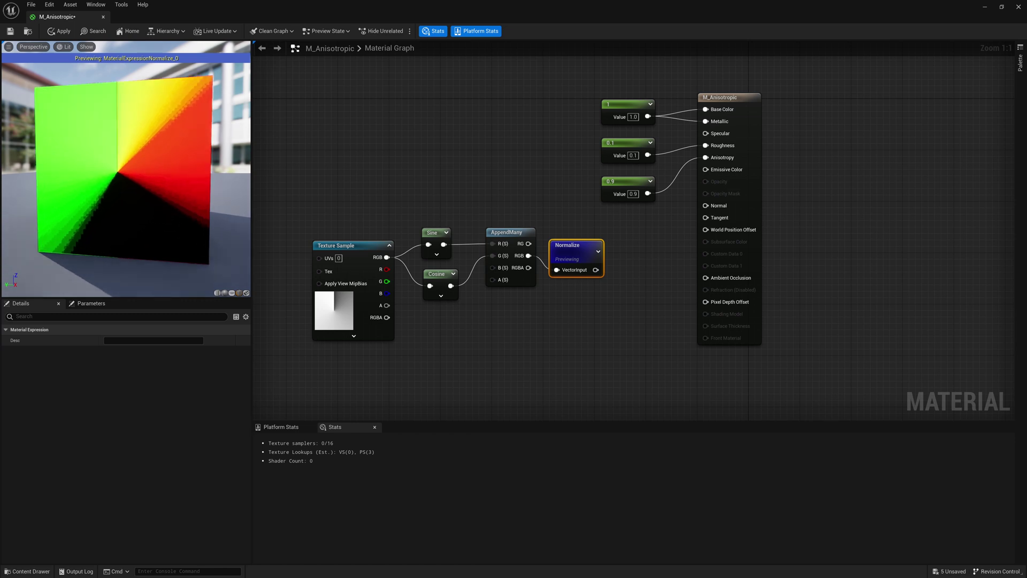
pyautogui.moveTo(134, 219); pyautogui.dragTo(147, 215)
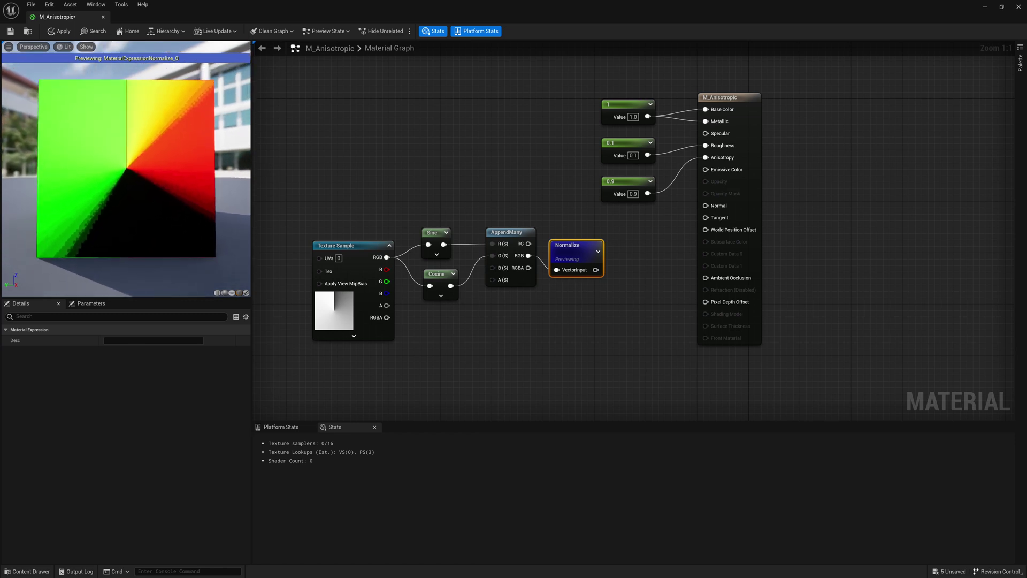
pyautogui.click(354, 313)
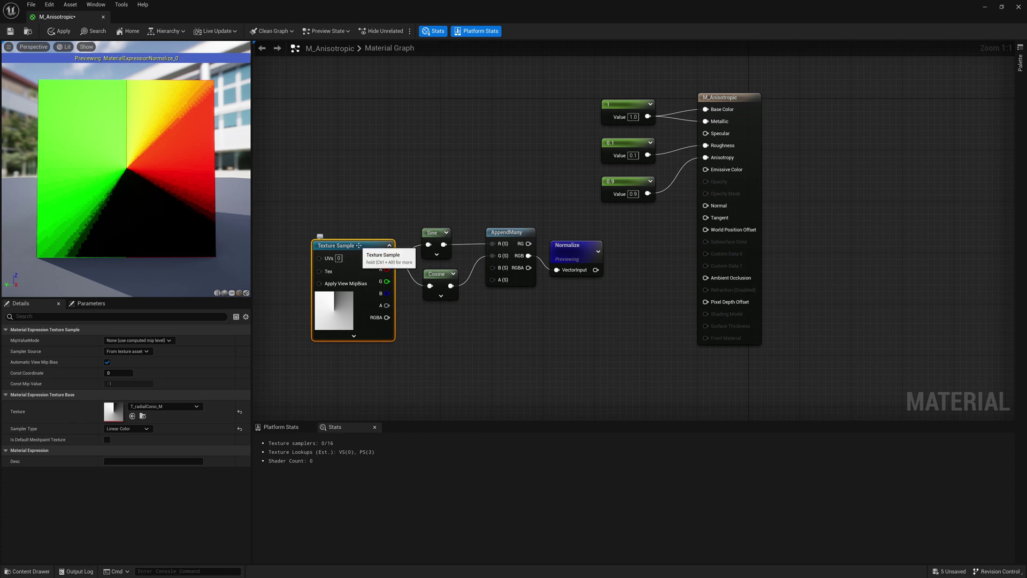
pyautogui.moveTo(155, 171); pyautogui.dragTo(130, 169)
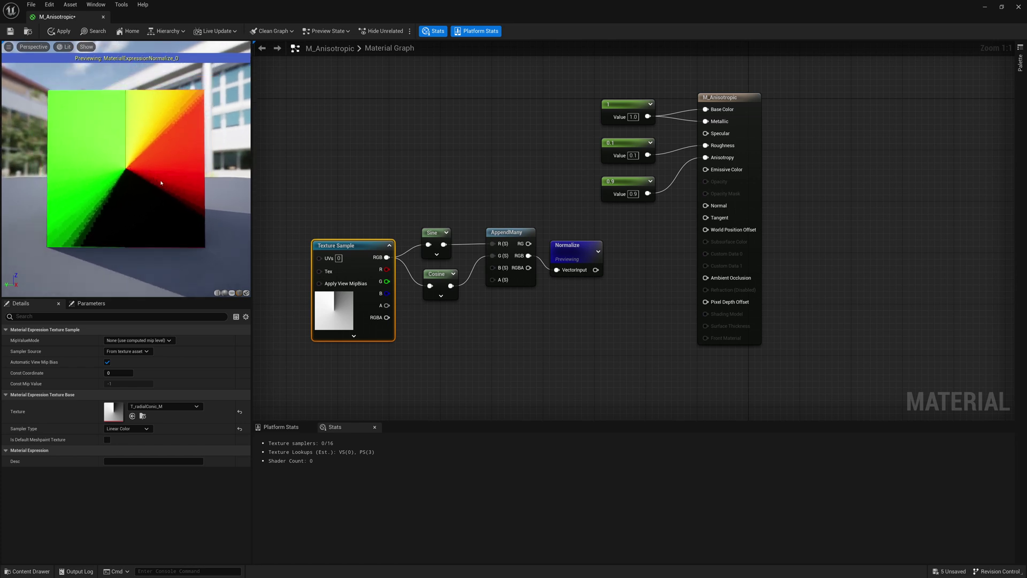
pyautogui.rightClick(347, 249)
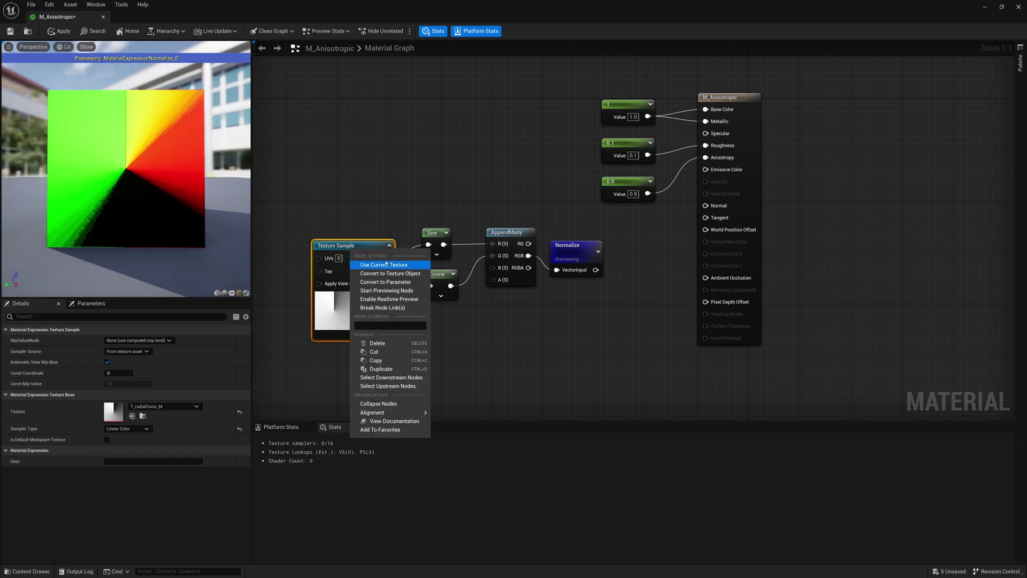
pyautogui.click(540, 251)
# Connect the Normalize output to Tangent, stop previewing the node, and move the node chain closer to the material output.
pyautogui.moveTo(596, 269); pyautogui.dragTo(706, 218)
pyautogui.rightClick(595, 250)
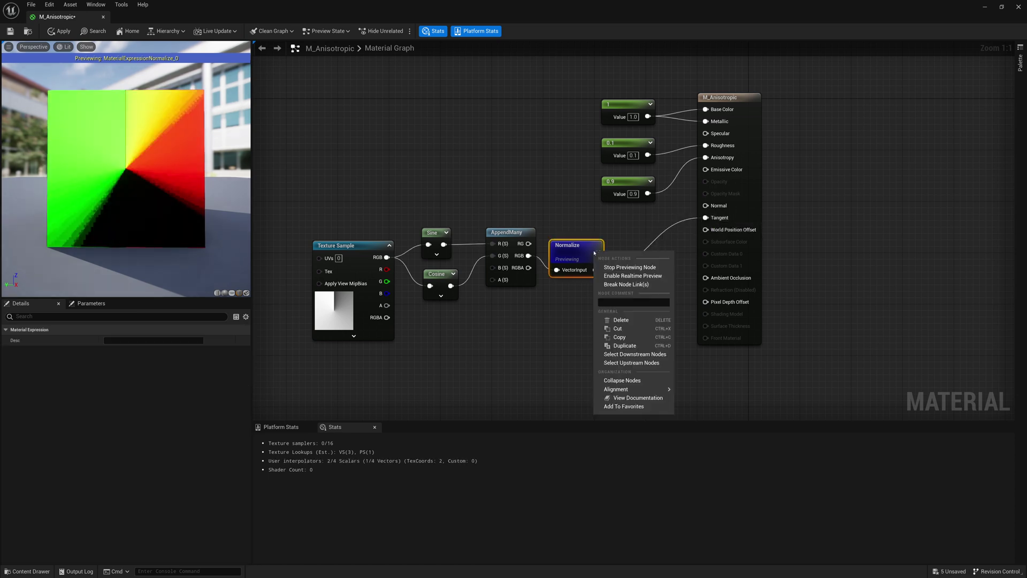
pyautogui.click(615, 266)
pyautogui.moveTo(604, 230); pyautogui.dragTo(308, 349)
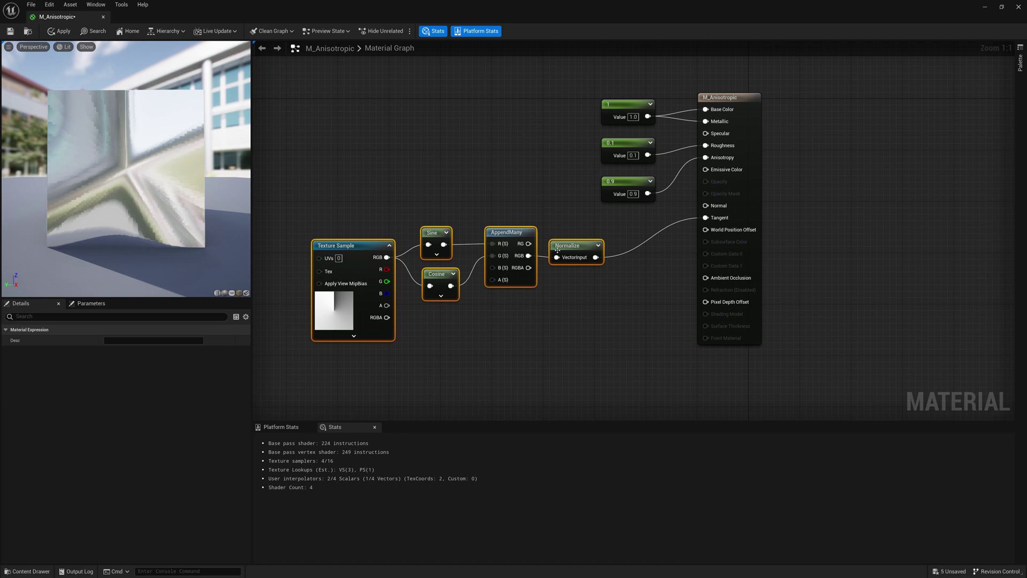
pyautogui.moveTo(566, 250); pyautogui.dragTo(611, 243)
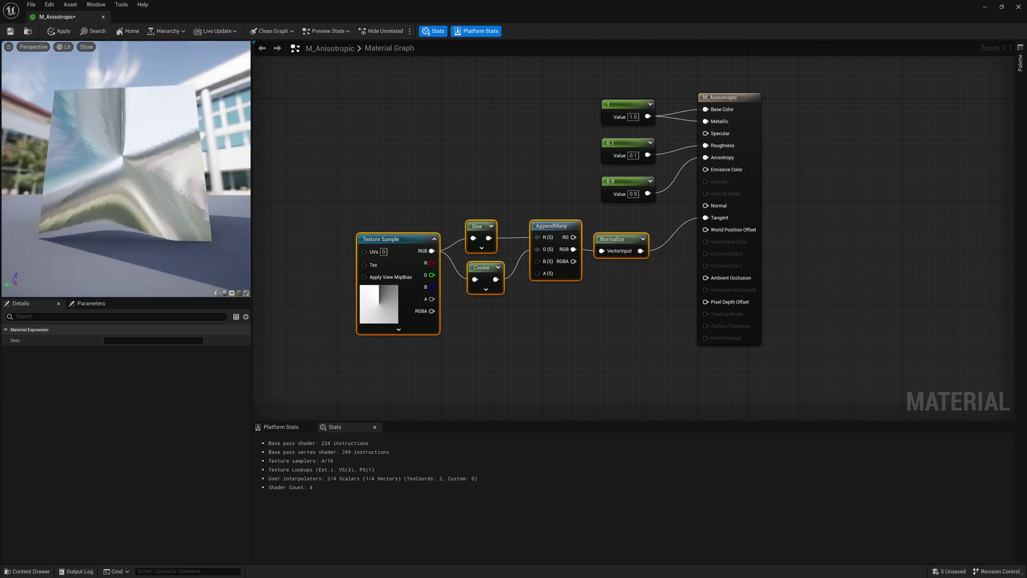
pyautogui.click(358, 181)
# Try the Texture Sample's RGB output directly in Tangent, and restore the Normalize connection for comparison.
pyautogui.moveTo(432, 251); pyautogui.dragTo(704, 219)
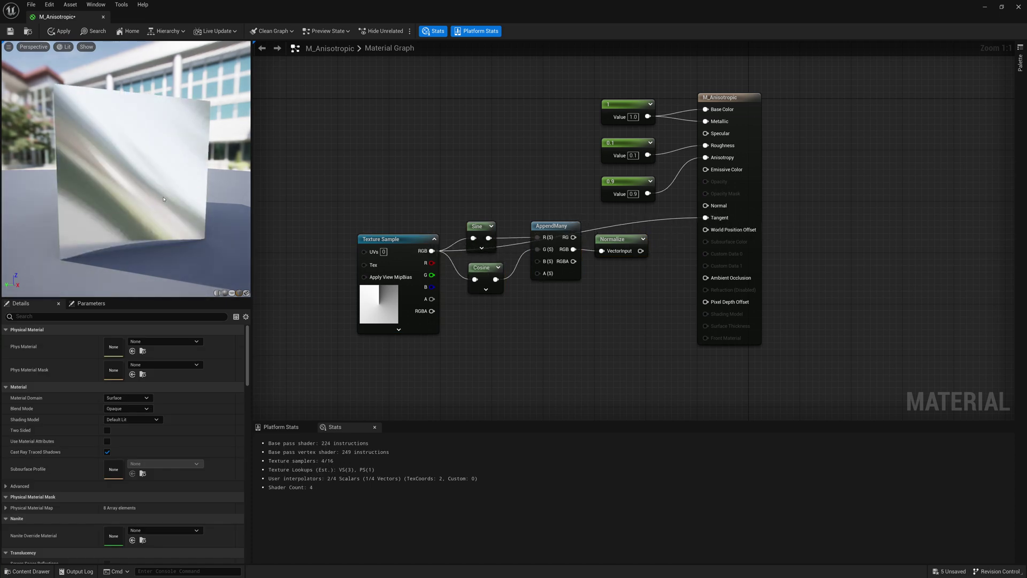
pyautogui.moveTo(640, 251); pyautogui.dragTo(704, 217)
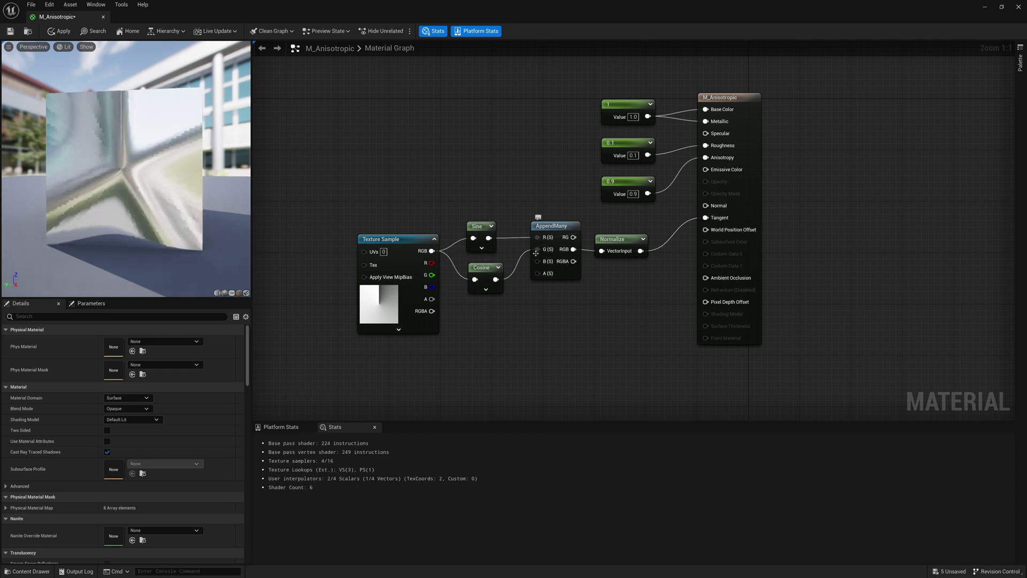
pyautogui.moveTo(103, 231); pyautogui.dragTo(143, 234)
# Add a TextureCoordinate node feeding the Texture Sample's UVs and place it beside the Texture Sample.
pyautogui.moveTo(364, 252); pyautogui.dragTo(312, 206)
pyautogui.write('tex')
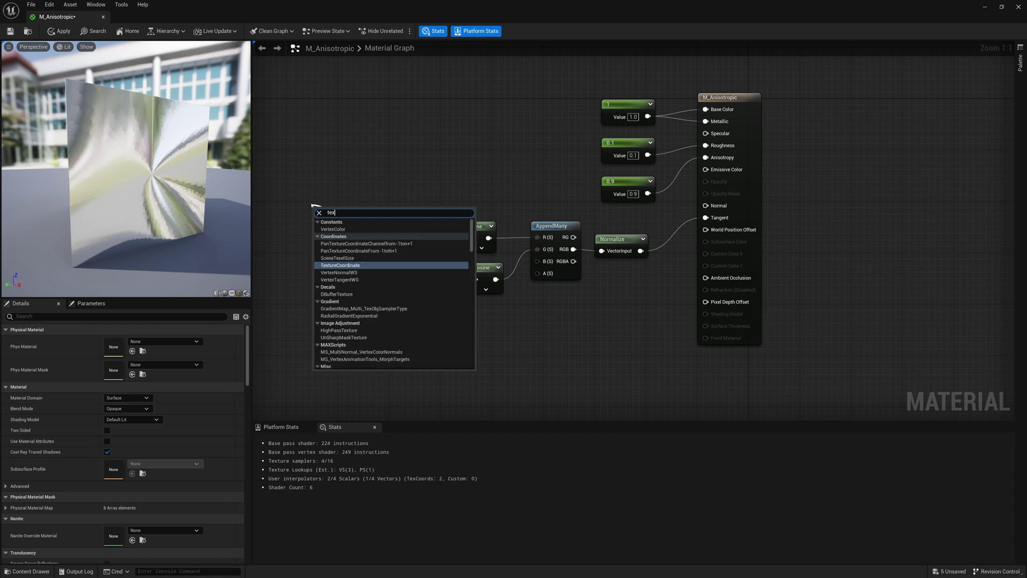
pyautogui.write('tureco')
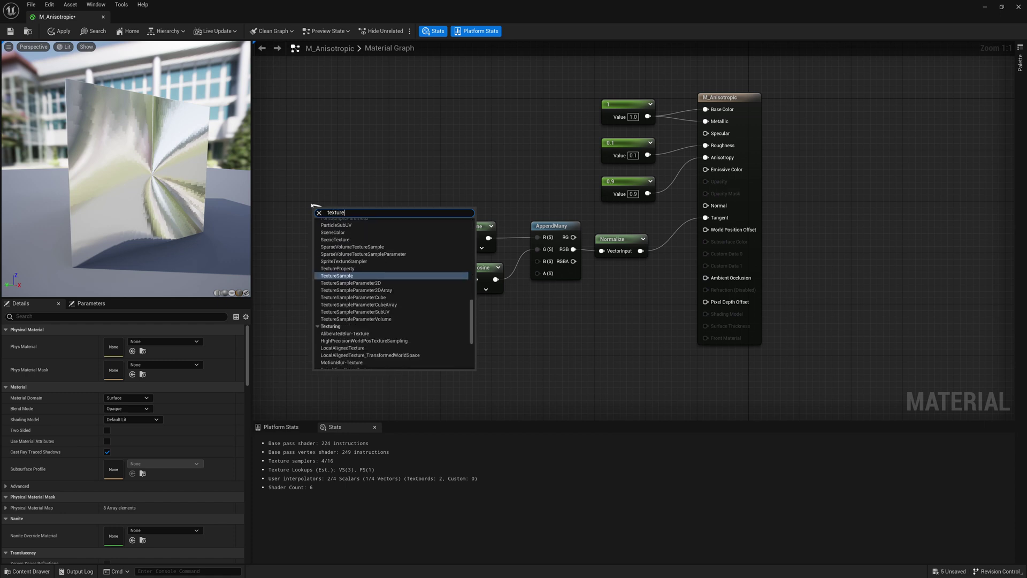
pyautogui.press('Return')
pyautogui.moveTo(345, 206); pyautogui.dragTo(300, 234)
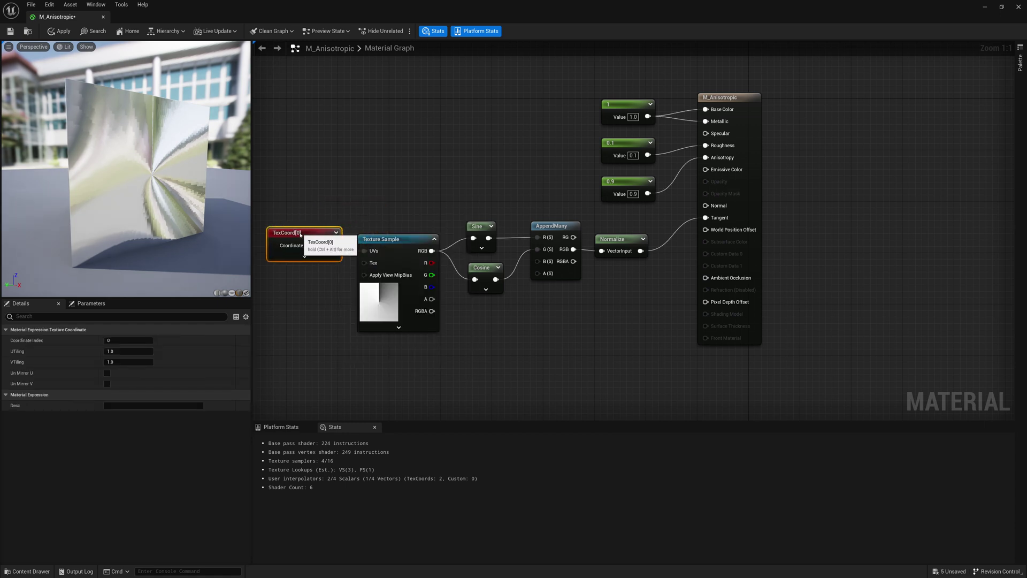
# Set the TexCoord node's UTiling and VTiling to 5 and inspect the tiled result on the preview cube.
pyautogui.click(127, 351)
pyautogui.write('5')
pyautogui.click(127, 363)
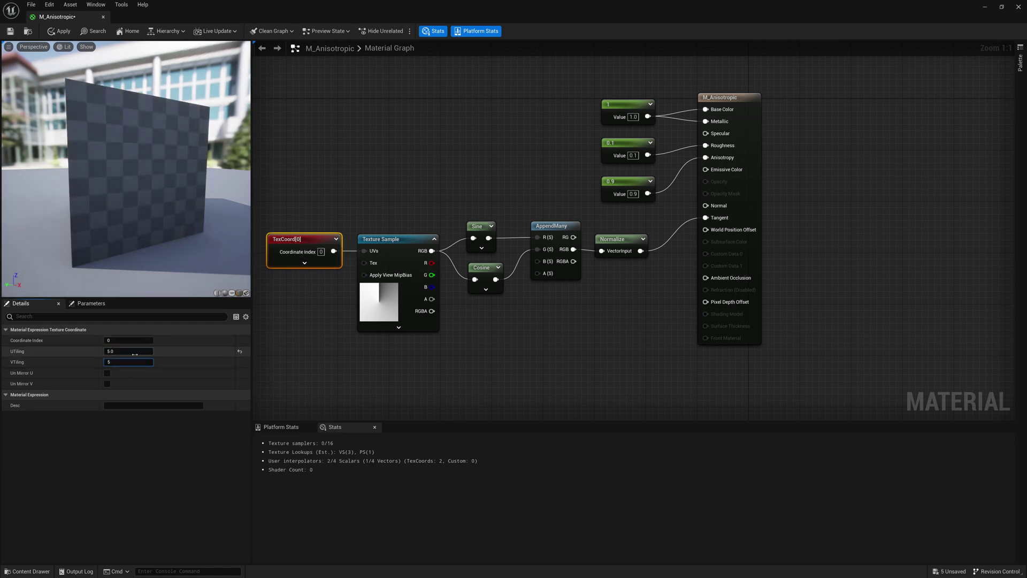
pyautogui.write('5')
pyautogui.press('Return')
pyautogui.moveTo(118, 156); pyautogui.dragTo(214, 180)
pyautogui.moveTo(134, 176); pyautogui.dragTo(160, 159)
# Replace the TexCoord and Texture Sample nodes with a DiamondGradient node and preview it on the cube.
pyautogui.moveTo(426, 216); pyautogui.dragTo(300, 312)
pyautogui.press('Delete')
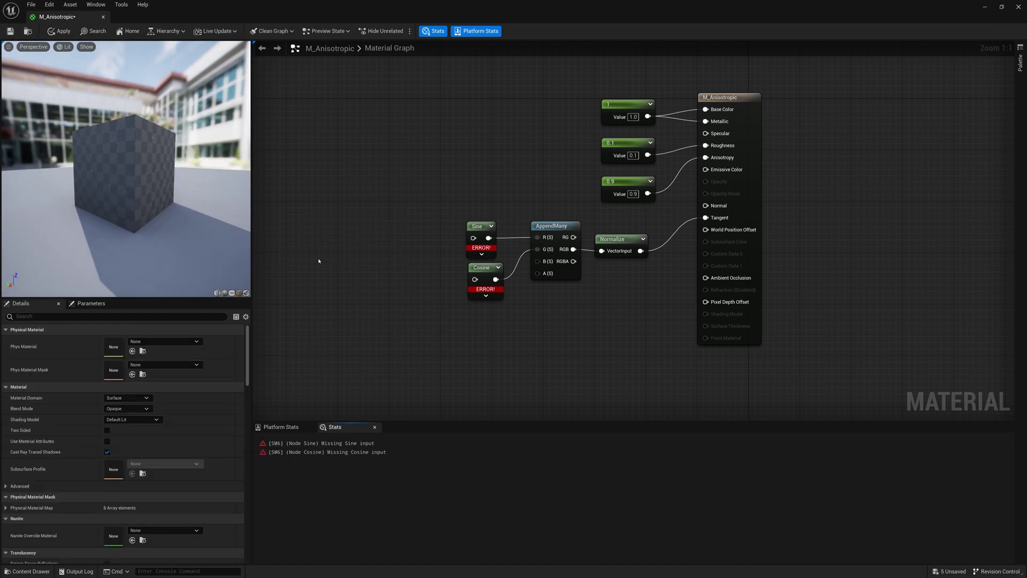
pyautogui.rightClick(319, 261)
pyautogui.write('dia')
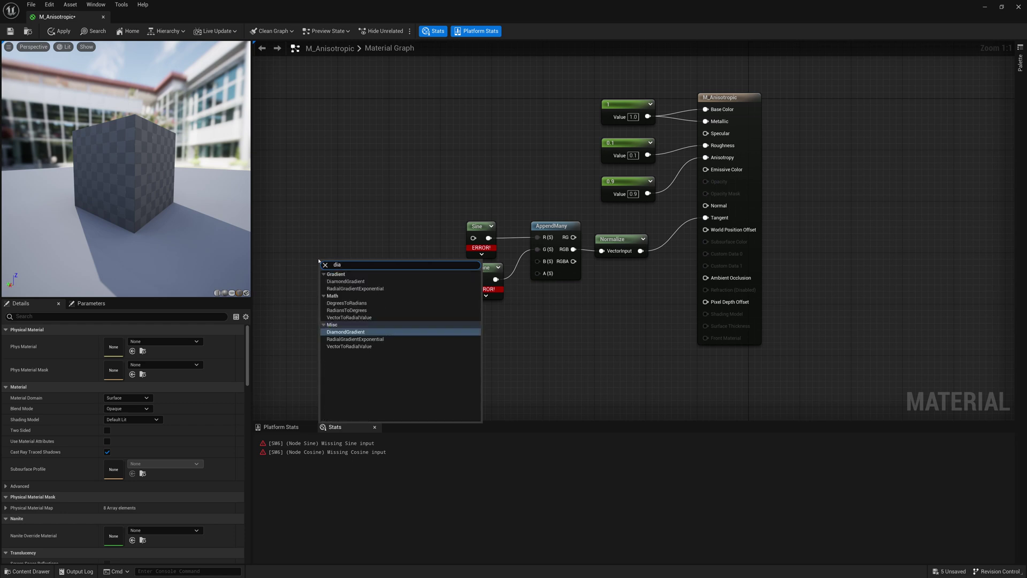
pyautogui.press('Return')
pyautogui.rightClick(339, 266)
pyautogui.click(374, 293)
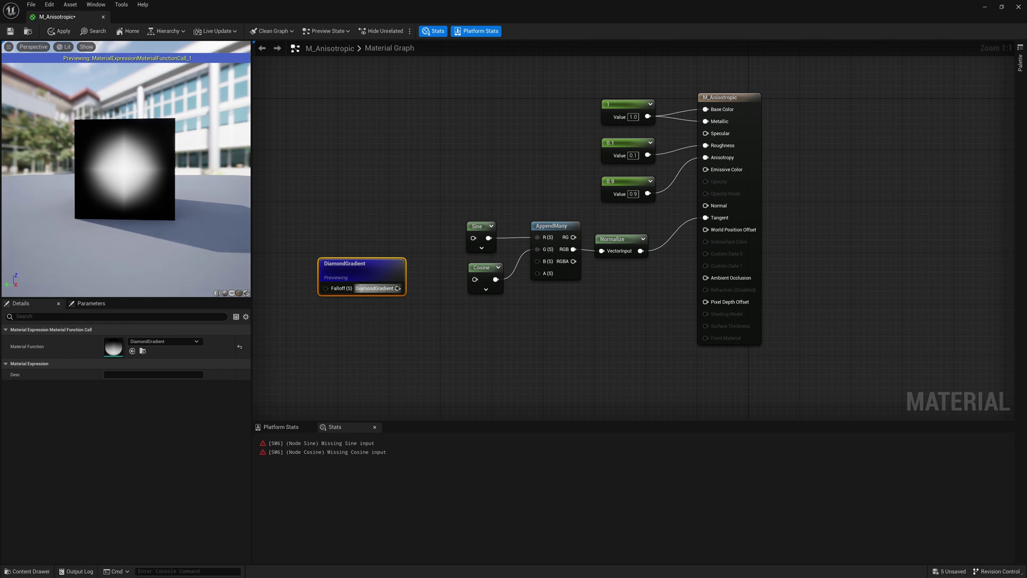
# Connect the DiamondGradient output to Sine and Cosine, move the node closer to them, and stop previewing it.
pyautogui.moveTo(397, 289); pyautogui.dragTo(475, 279)
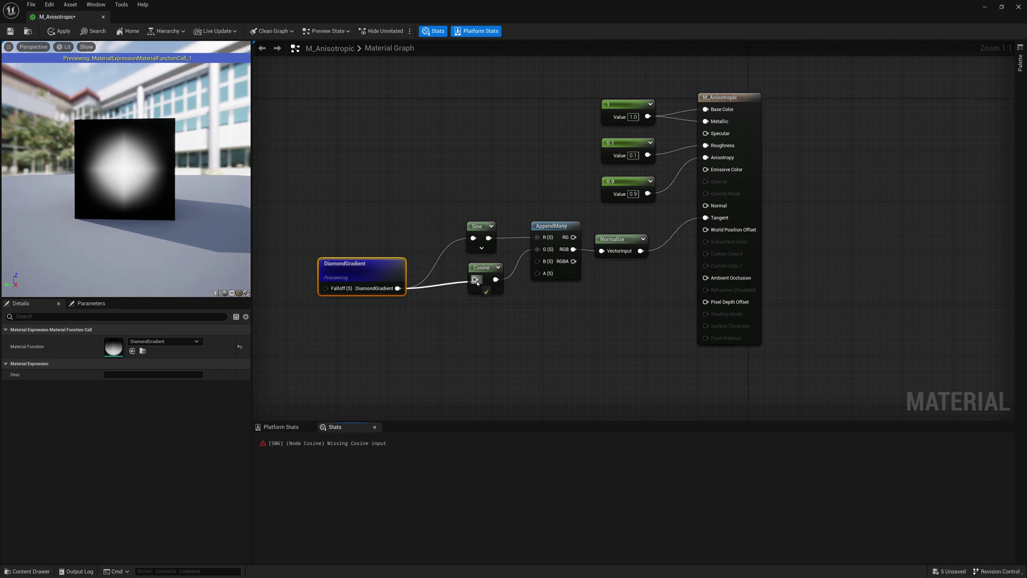
pyautogui.moveTo(372, 269); pyautogui.dragTo(404, 244)
pyautogui.rightClick(398, 245)
pyautogui.click(397, 278)
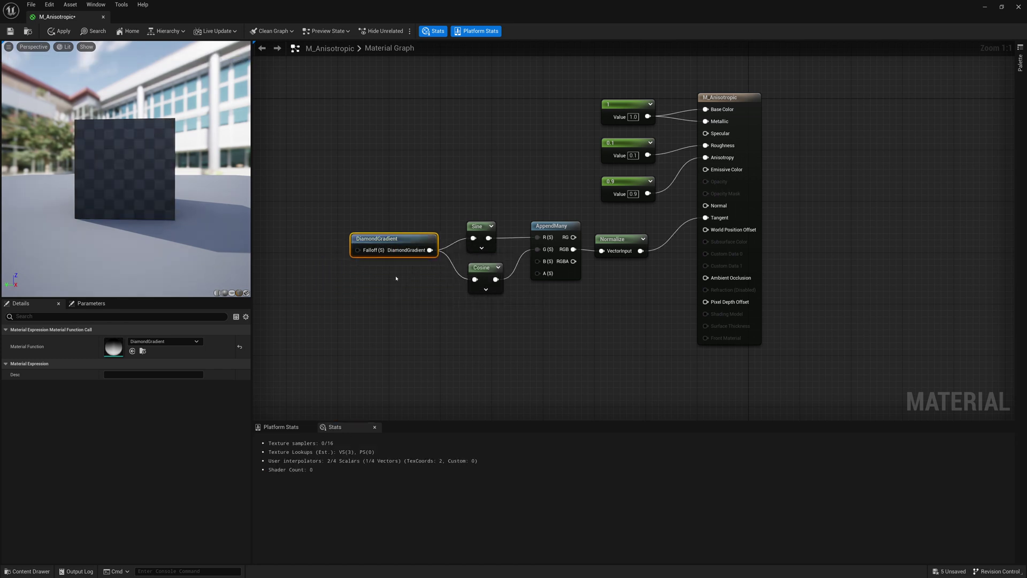
# Preview the AppendMany node briefly, return to the full material, and examine the diamond-shaped highlights on the cube.
pyautogui.rightClick(571, 225)
pyautogui.click(610, 241)
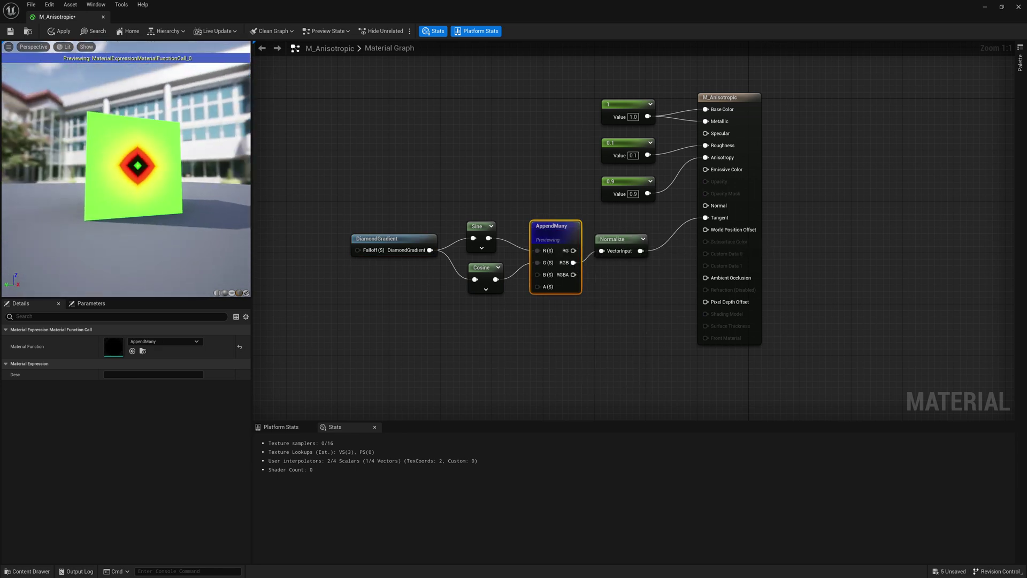
pyautogui.rightClick(570, 231)
pyautogui.click(584, 244)
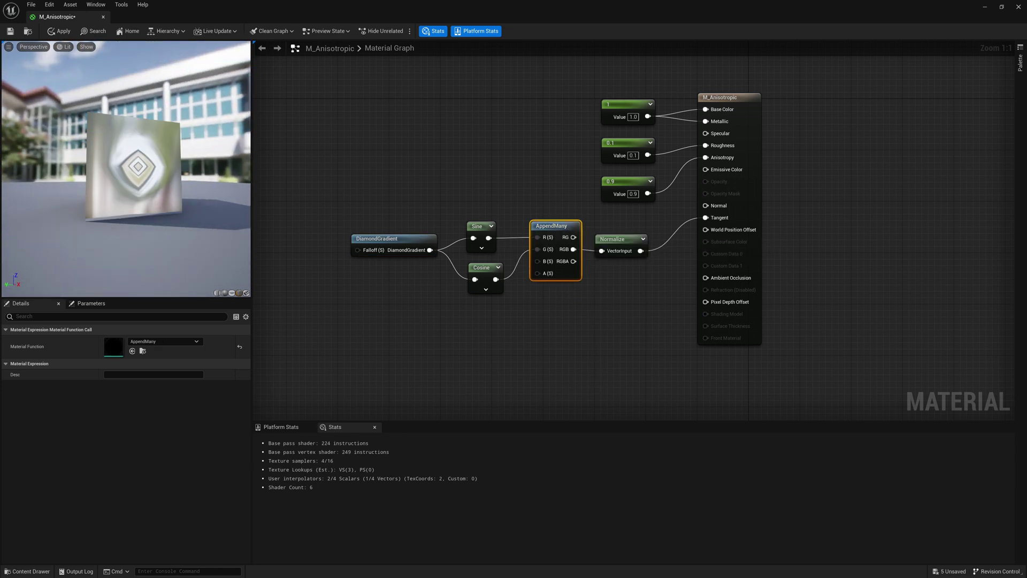
pyautogui.moveTo(153, 178); pyautogui.dragTo(125, 154)
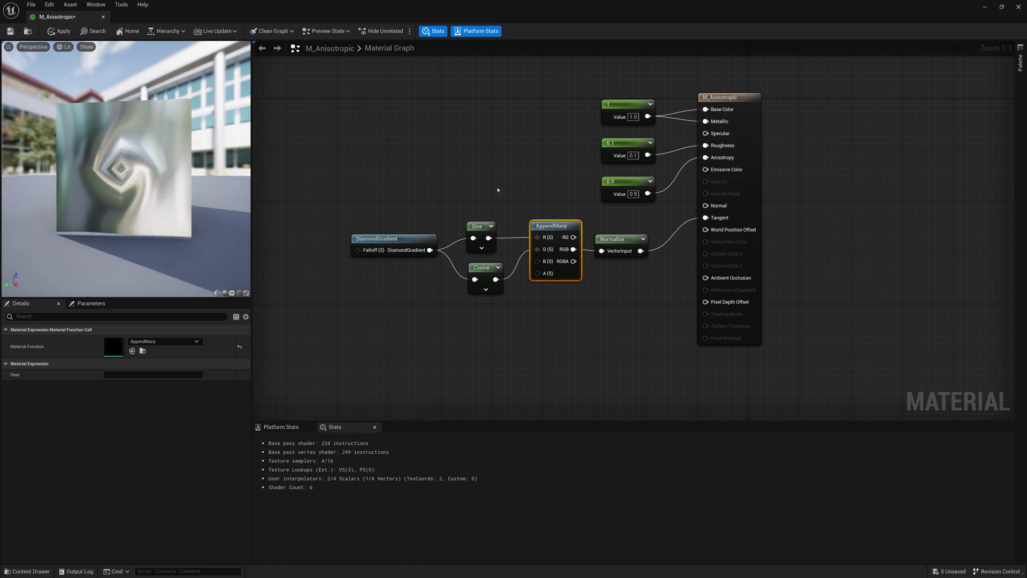
pyautogui.click(531, 330)
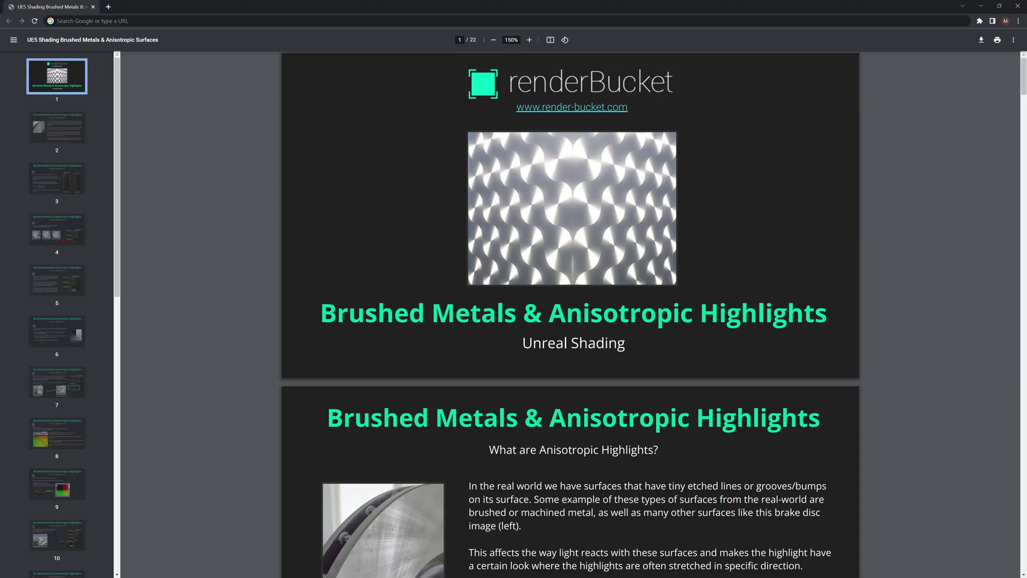
# Skim the opening pages of the UE5 Shading Brushed Metals & Anisotropic Surfaces PDF in the browser and return to its cover.
pyautogui.scroll(-9, 326, 400)
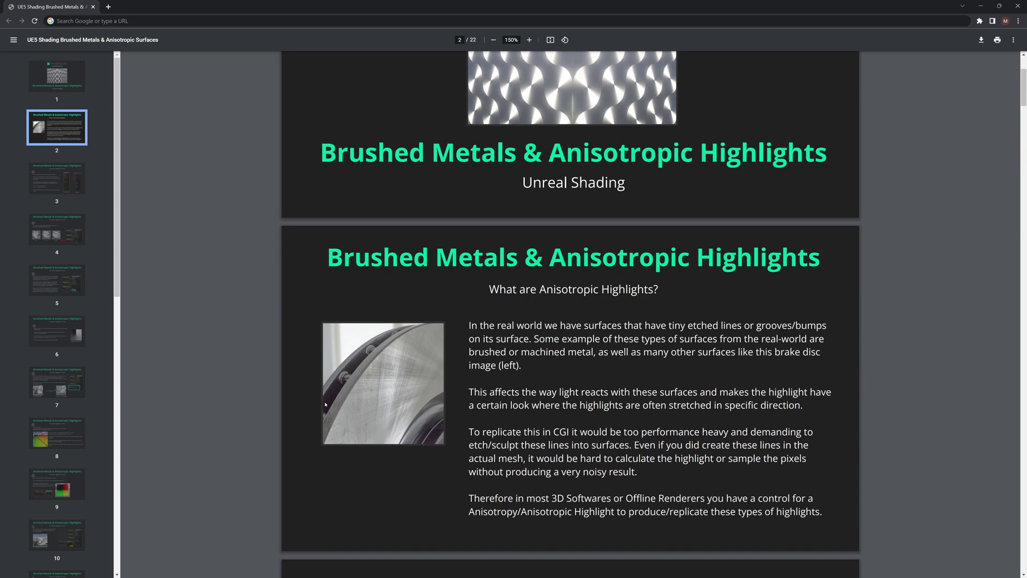
pyautogui.scroll(-7, 325, 406)
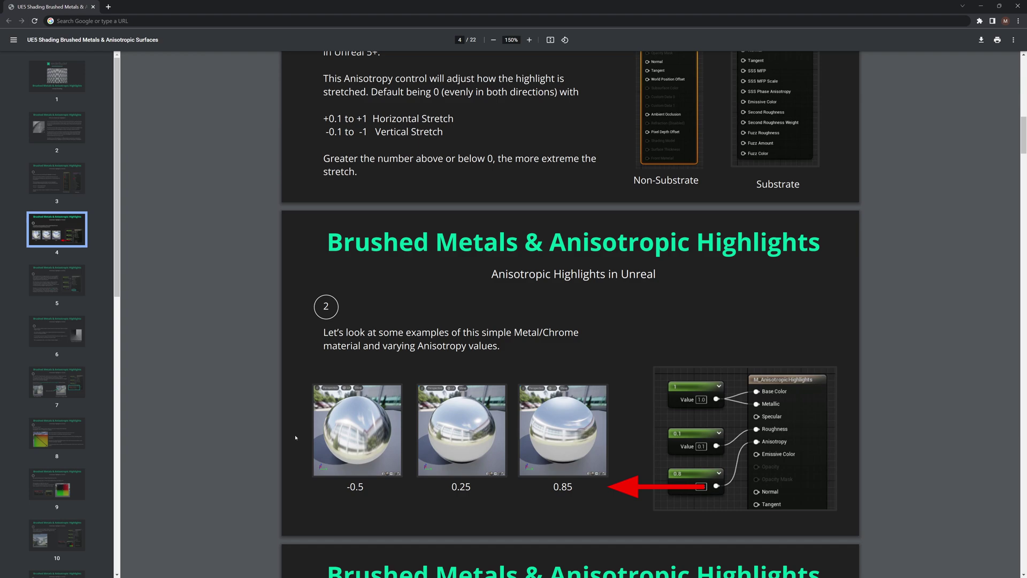
pyautogui.scroll(16, 295, 438)
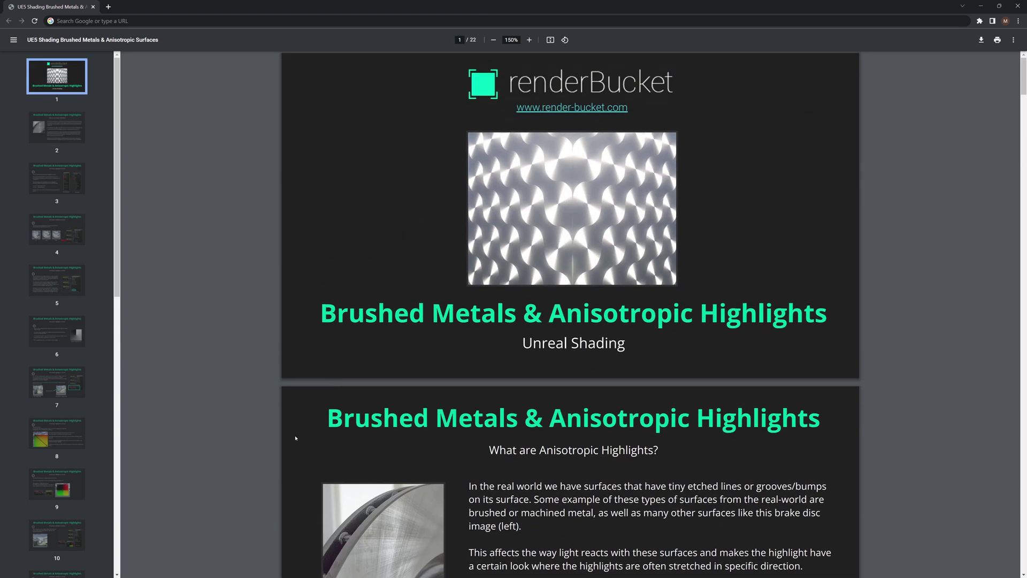